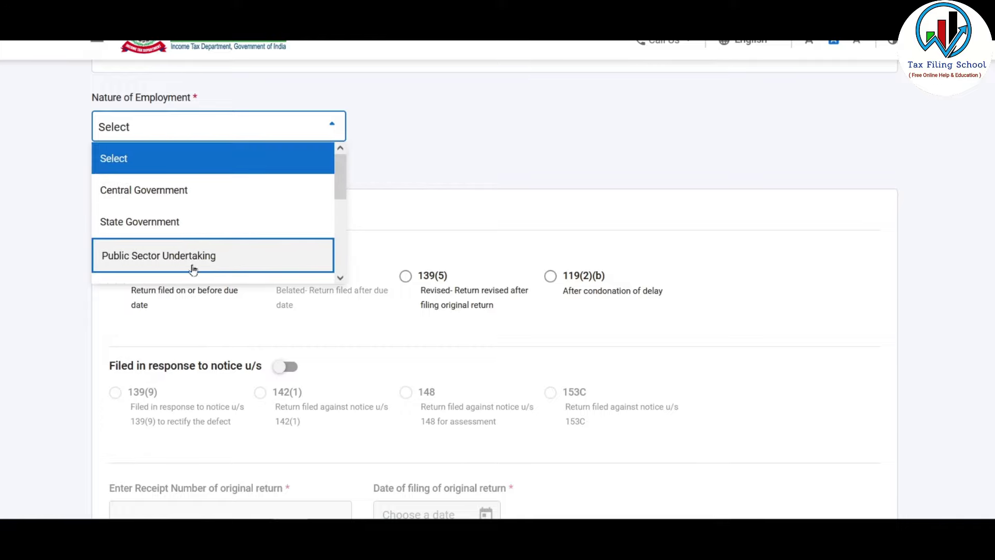
# - Choose Others as the Nature of Employment, leaving the filing section at 139(1)
pyautogui.moveTo(340, 179); pyautogui.dragTo(340, 238)
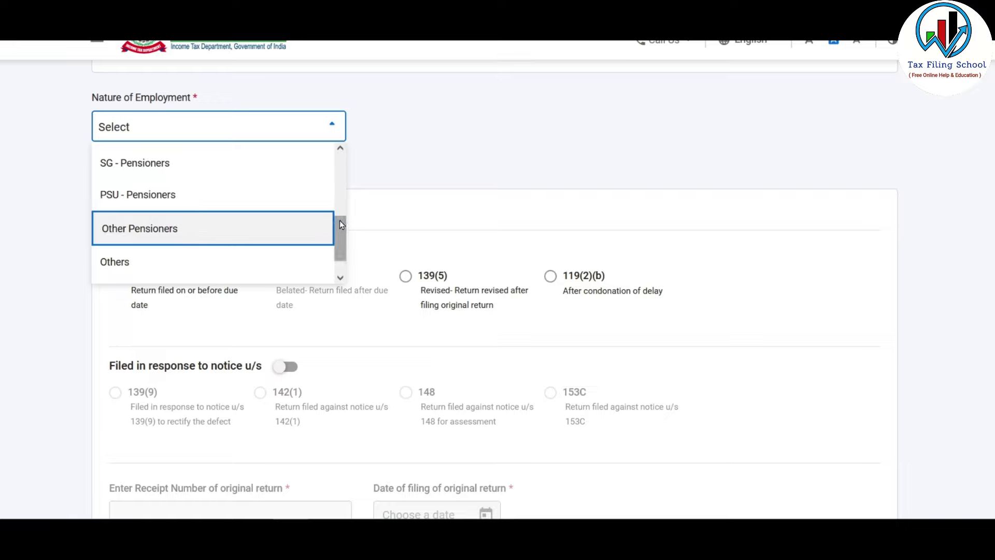
pyautogui.scroll(-1, 340, 220)
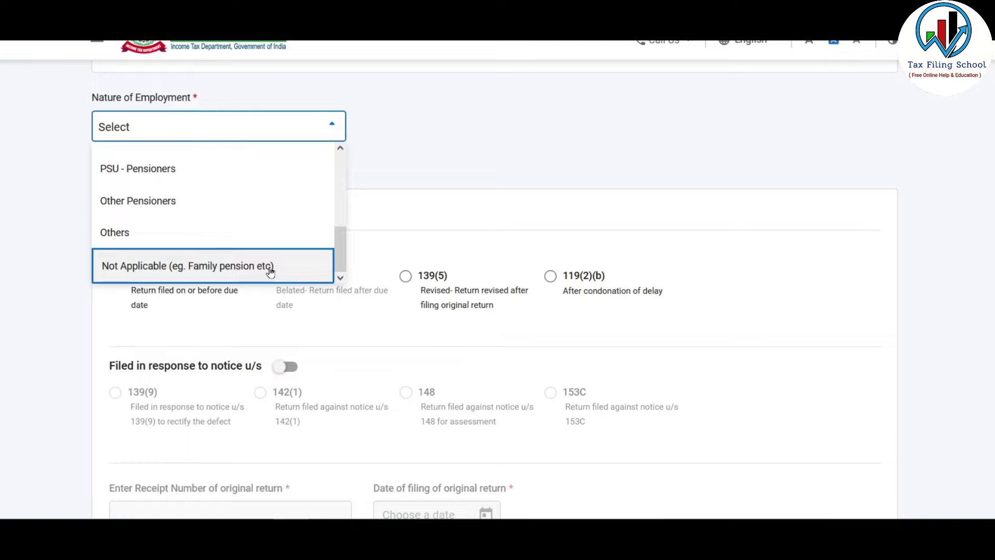
pyautogui.click(223, 234)
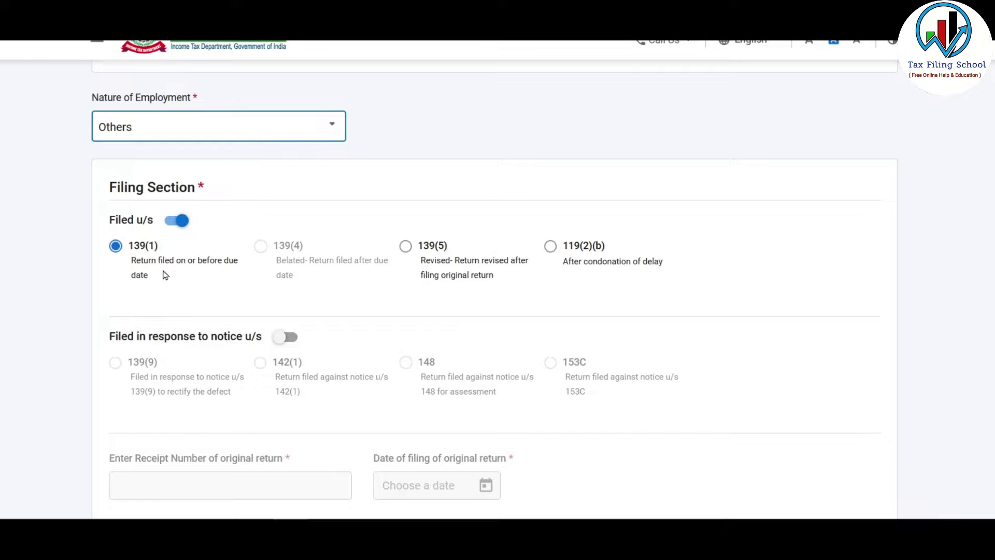
pyautogui.scroll(-2, 335, 258)
pyautogui.scroll(-6, 334, 259)
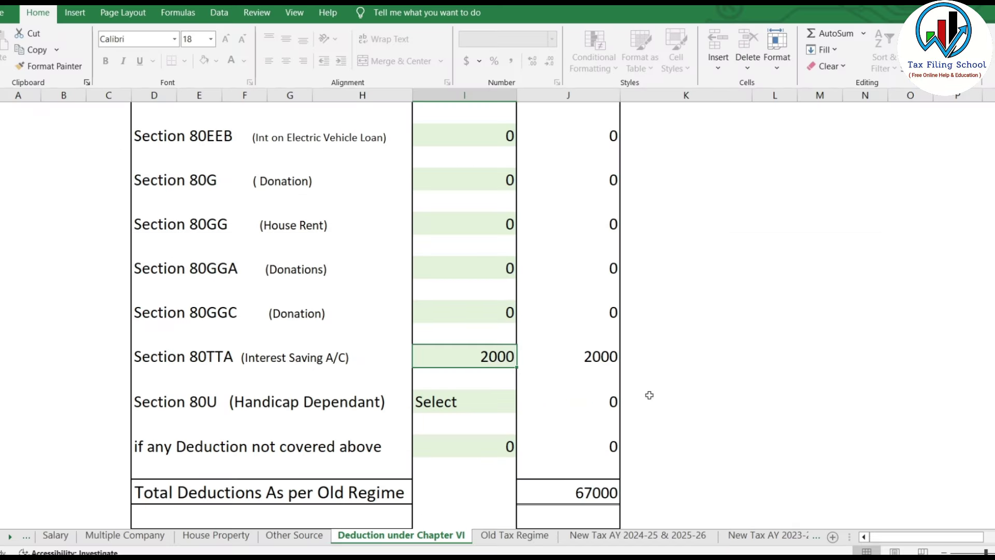
# - In Excel, compare the Old Tax Regime liability of 372996 with the new regime's 301080
pyautogui.scroll(-2, 494, 360)
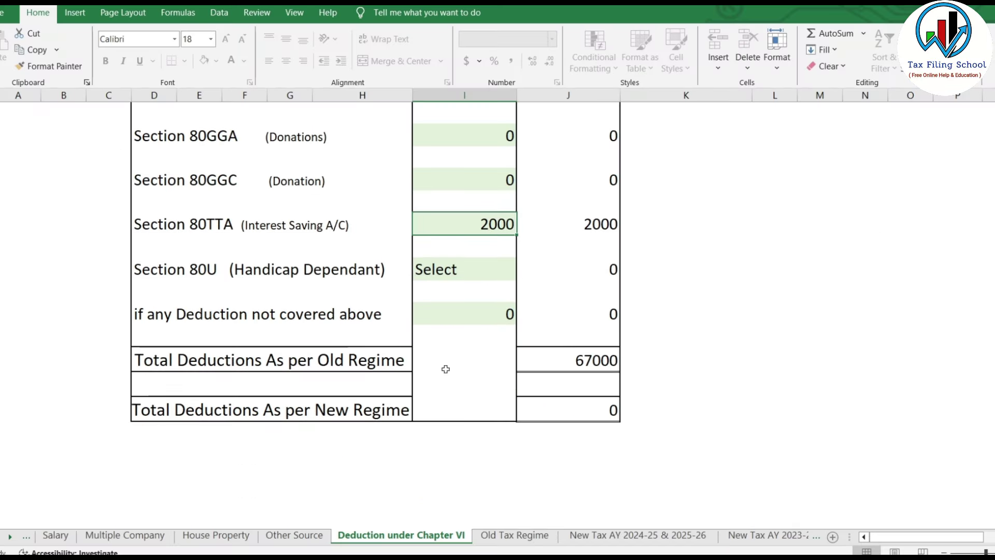
pyautogui.click(514, 535)
pyautogui.scroll(-8, 583, 240)
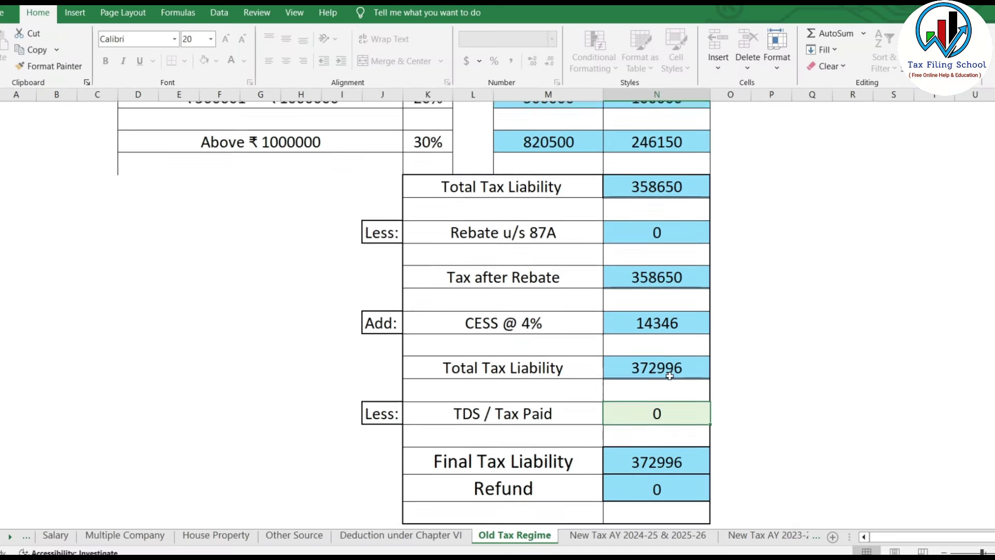
pyautogui.click(638, 535)
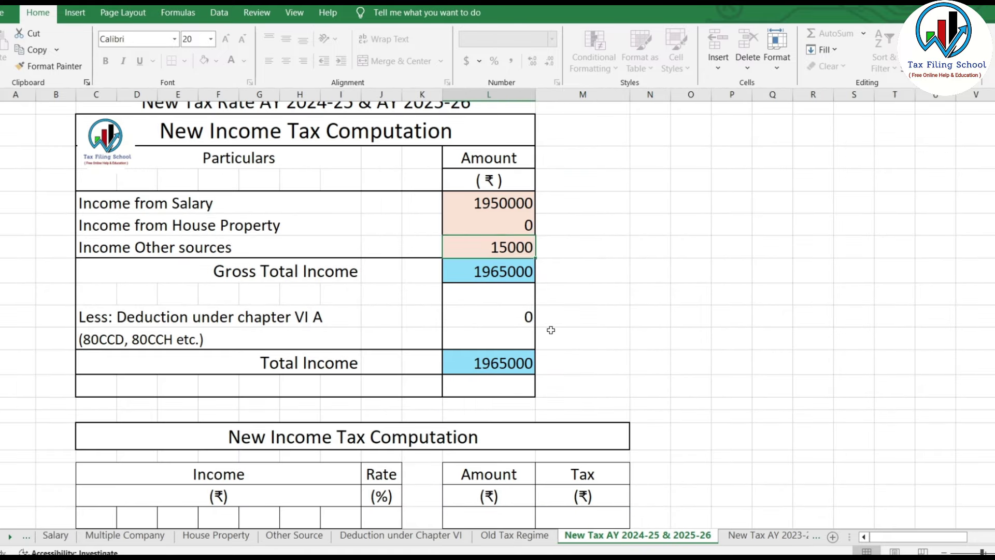
pyautogui.scroll(-6, 556, 362)
pyautogui.click(618, 358)
pyautogui.scroll(-4, 617, 358)
pyautogui.click(618, 363)
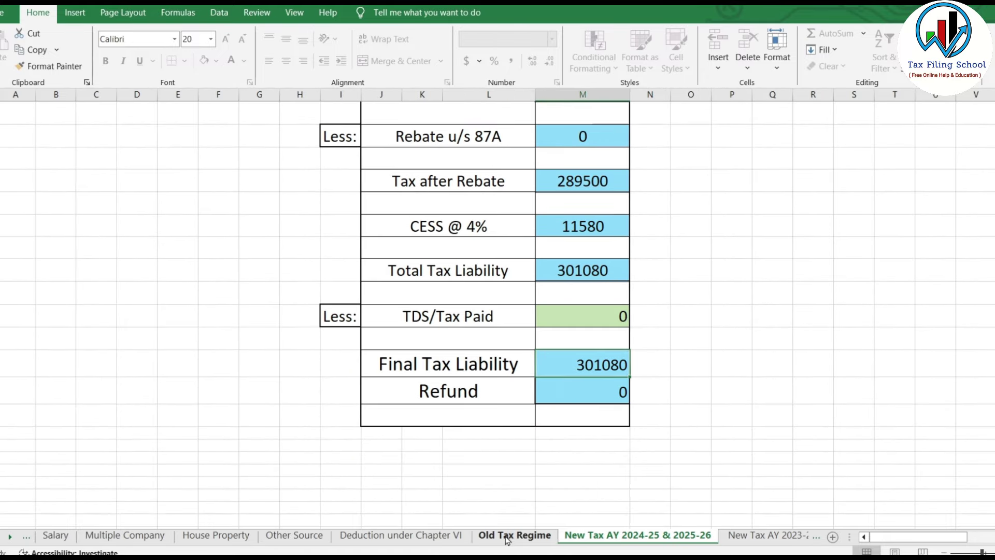
pyautogui.scroll(10, 637, 334)
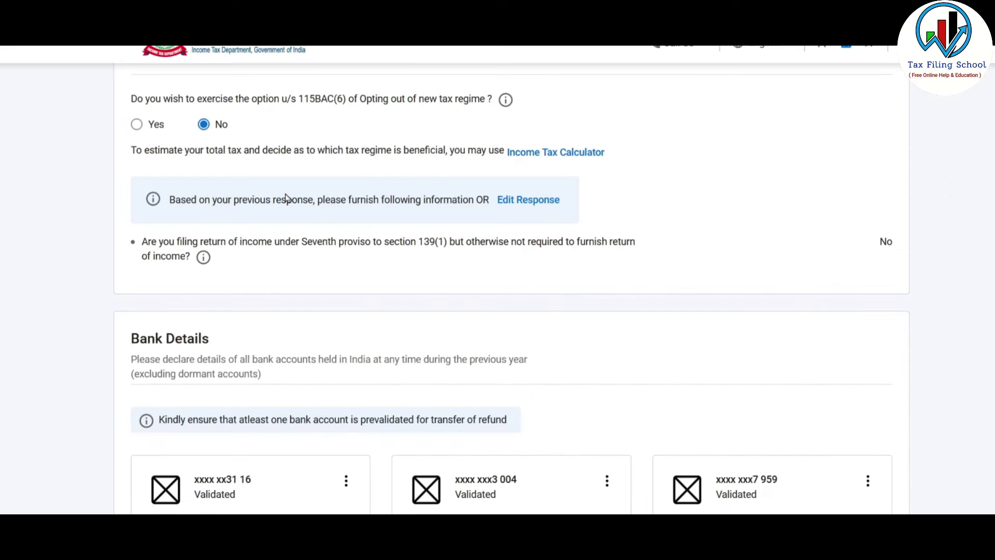
# - Answer No to the 115BAC(6) opt-out question and confirm personal information and bank details
pyautogui.click(136, 125)
pyautogui.scroll(-4, 255, 233)
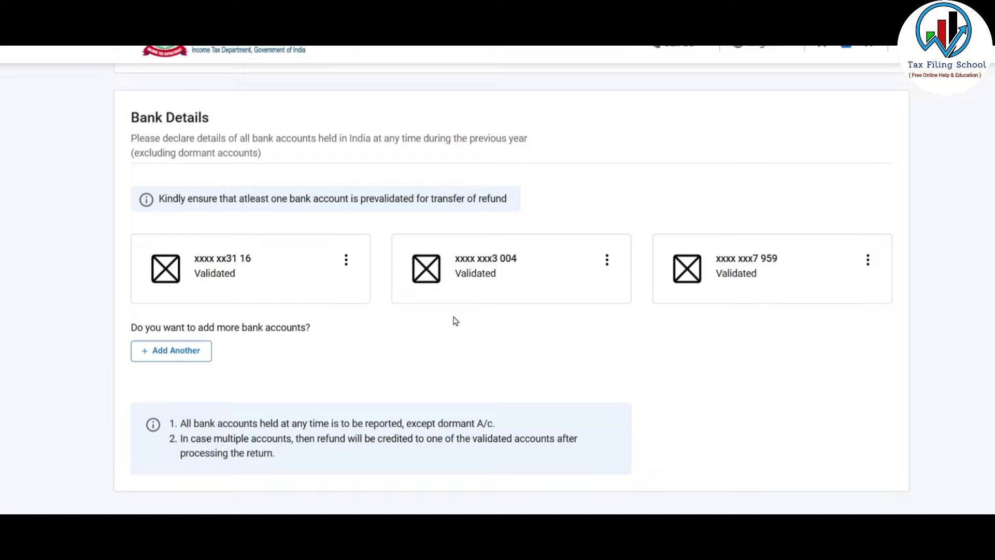
pyautogui.scroll(-3, 627, 345)
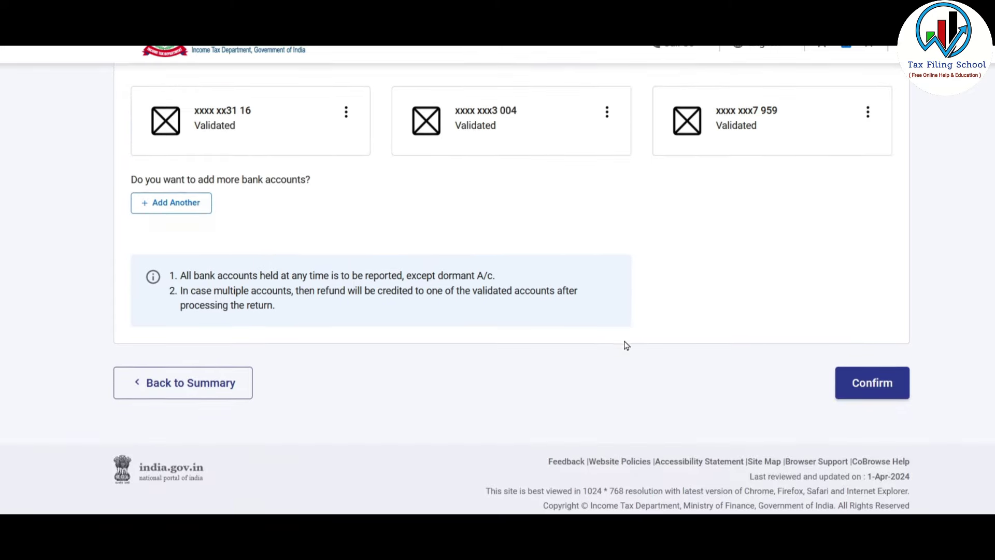
pyautogui.click(875, 381)
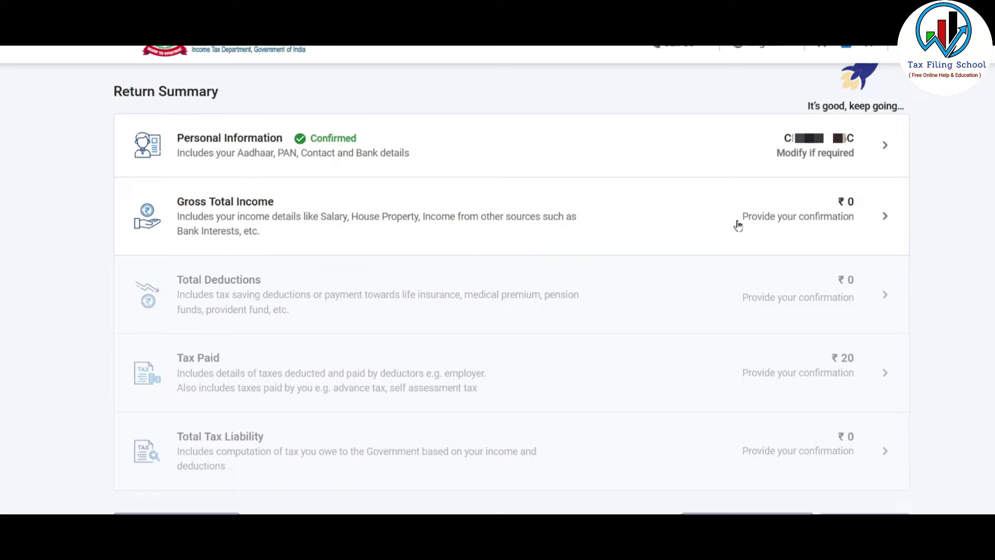
# - Skip the salary exemption questions under Gross Total Income and review the ₹0 income heads
pyautogui.click(809, 213)
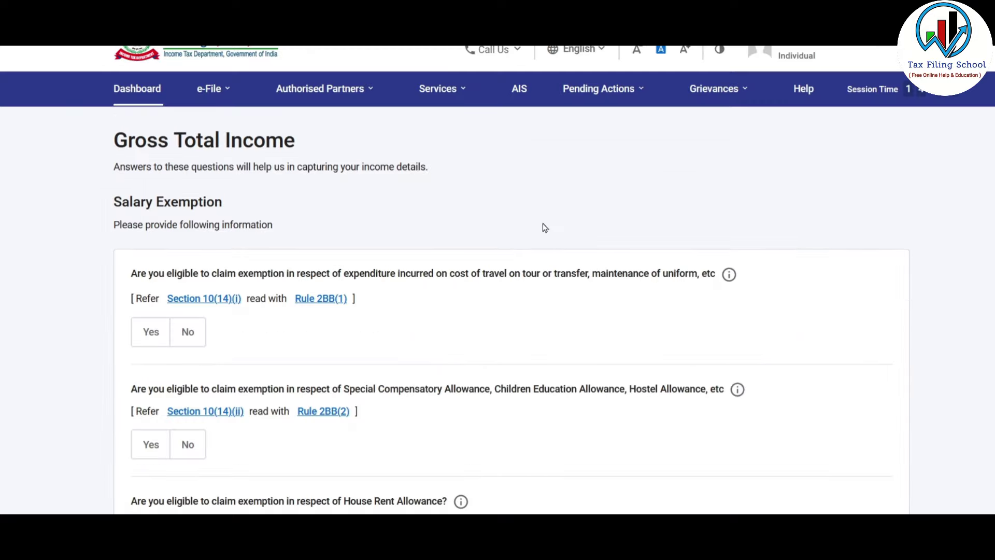
pyautogui.scroll(-6, 544, 228)
pyautogui.scroll(-3, 545, 228)
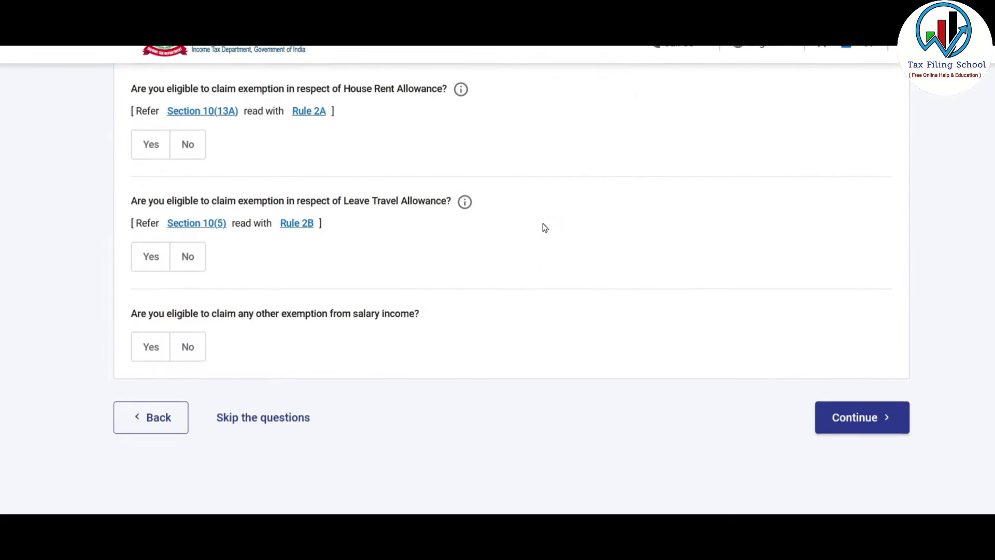
pyautogui.click(268, 346)
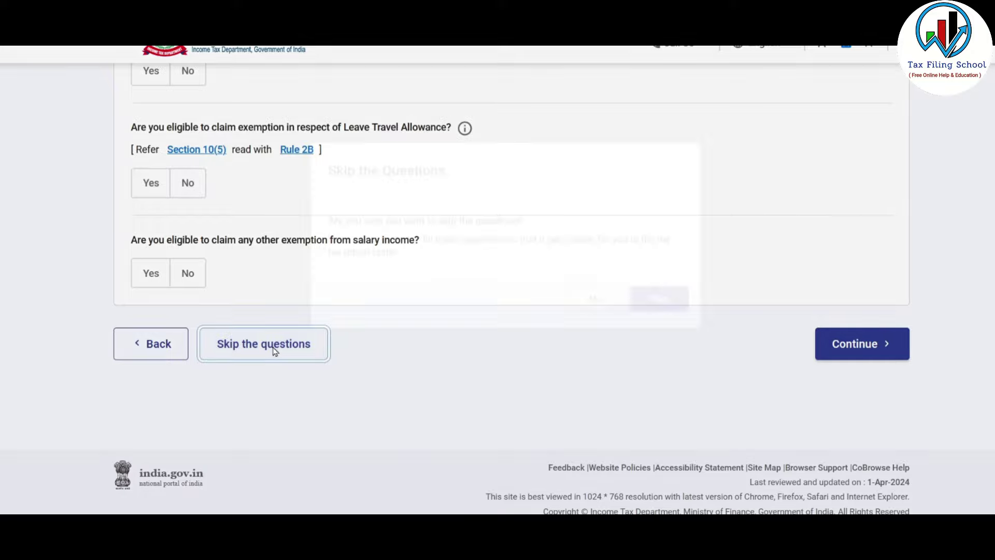
pyautogui.click(659, 334)
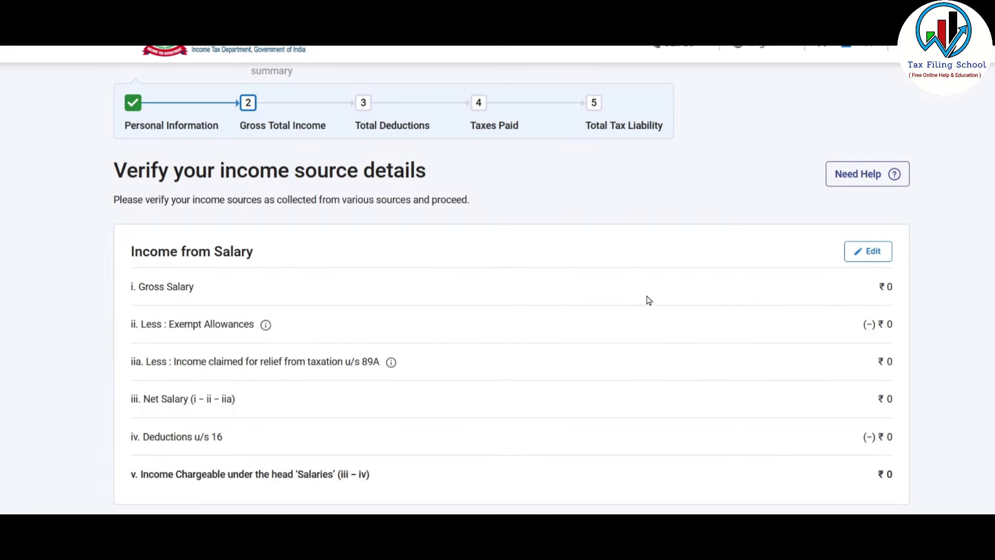
pyautogui.scroll(-6, 648, 300)
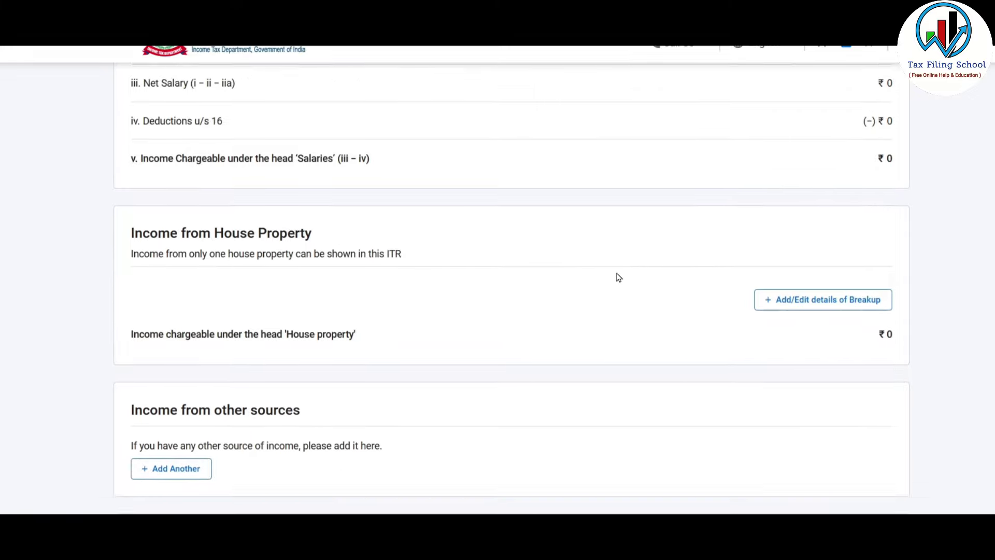
pyautogui.scroll(-2, 618, 277)
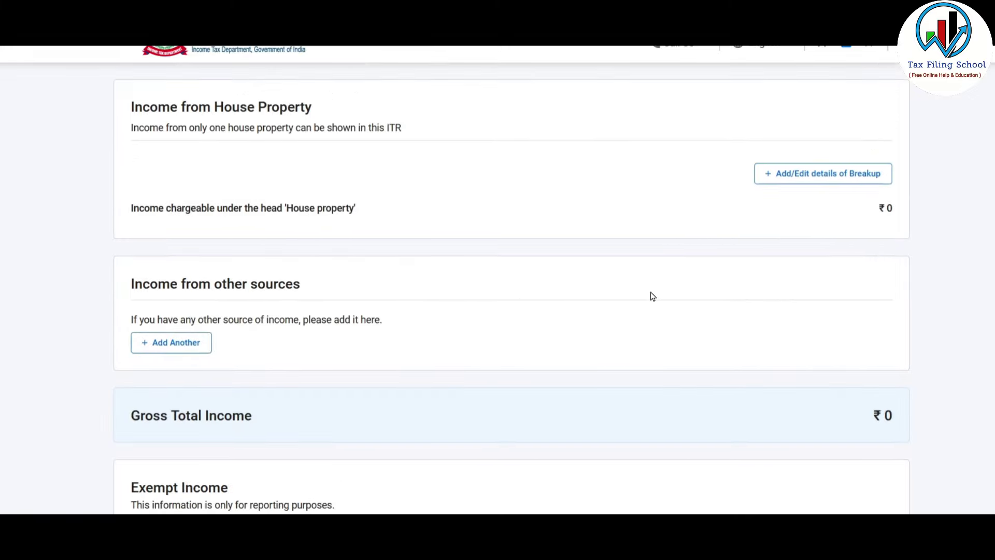
pyautogui.scroll(-1, 653, 296)
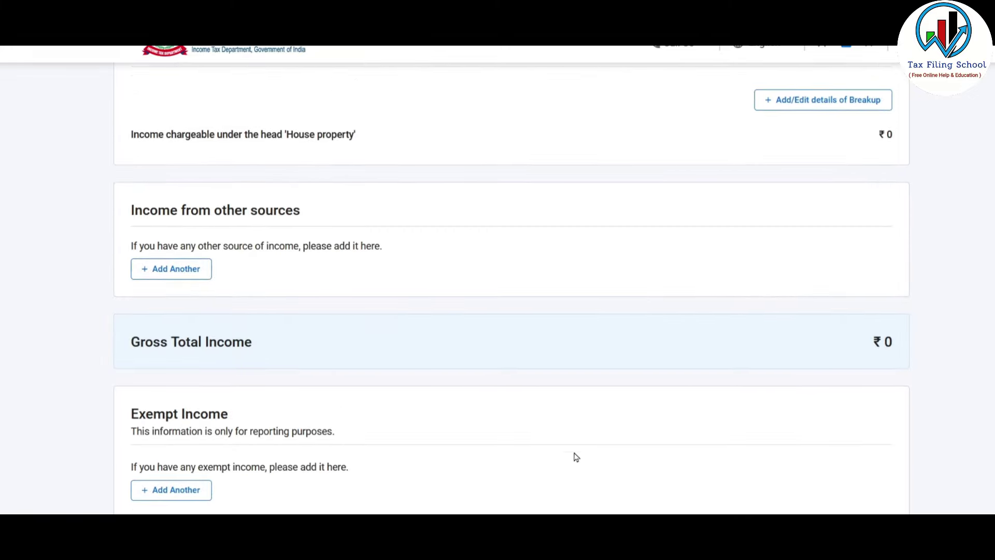
pyautogui.scroll(7, 592, 453)
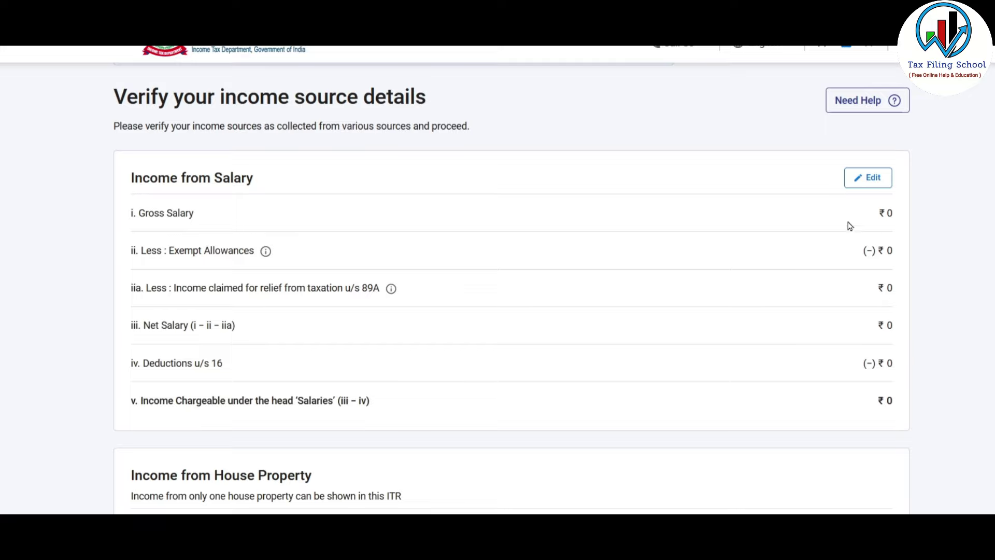
# - Enter a salary of 745000 under section 17(1) in the Income from Salary details
pyautogui.click(872, 178)
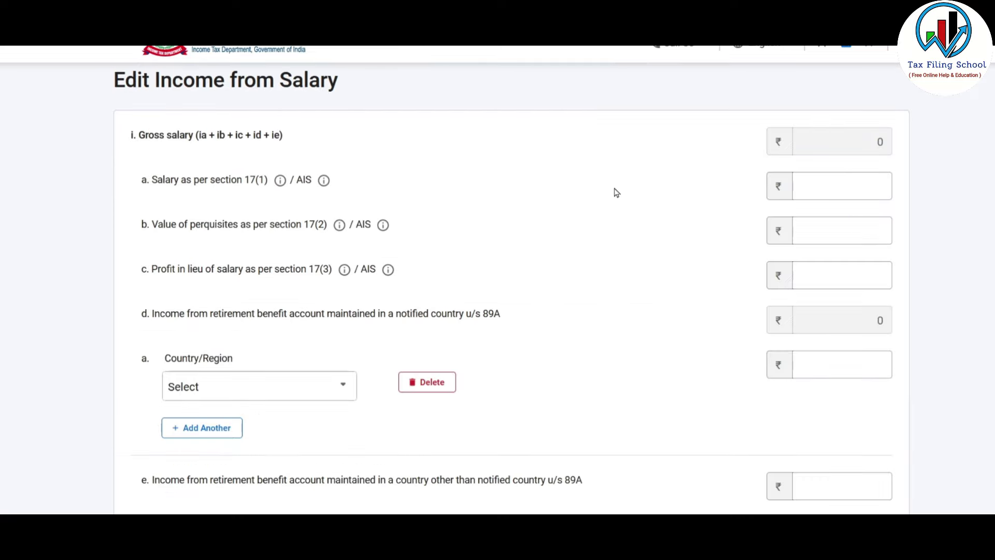
pyautogui.scroll(-1, 616, 192)
pyautogui.scroll(1, 586, 237)
pyautogui.click(854, 190)
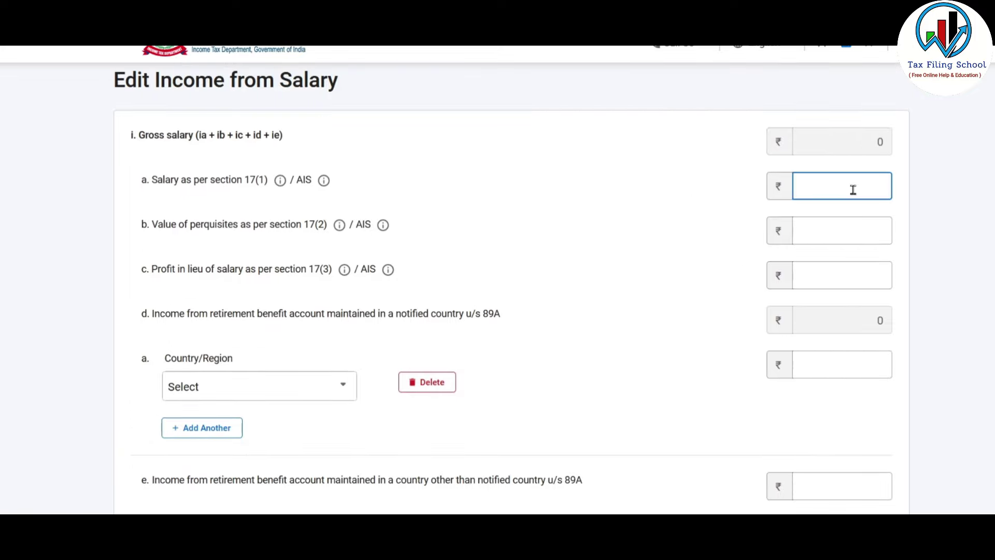
pyautogui.write('745000')
pyautogui.click(743, 210)
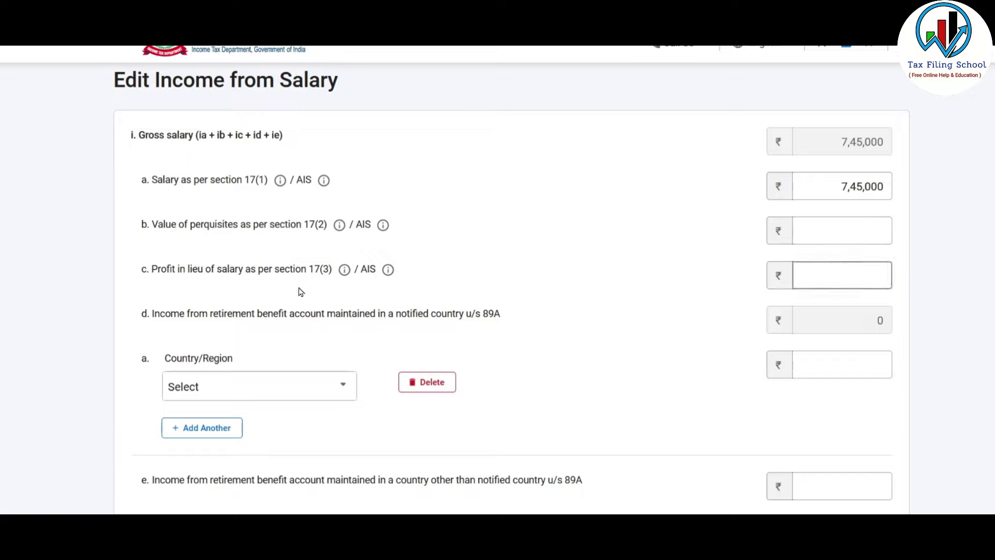
pyautogui.click(864, 277)
# - Delete the empty Country/Region retirement-account row, leaving Net Salary at ₹7,45,000
pyautogui.scroll(-3, 706, 241)
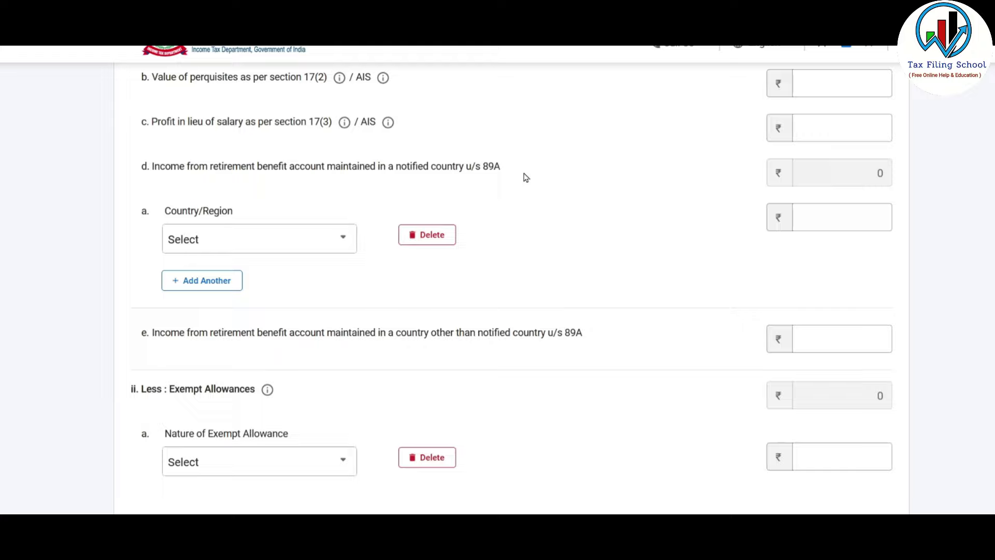
pyautogui.click(297, 247)
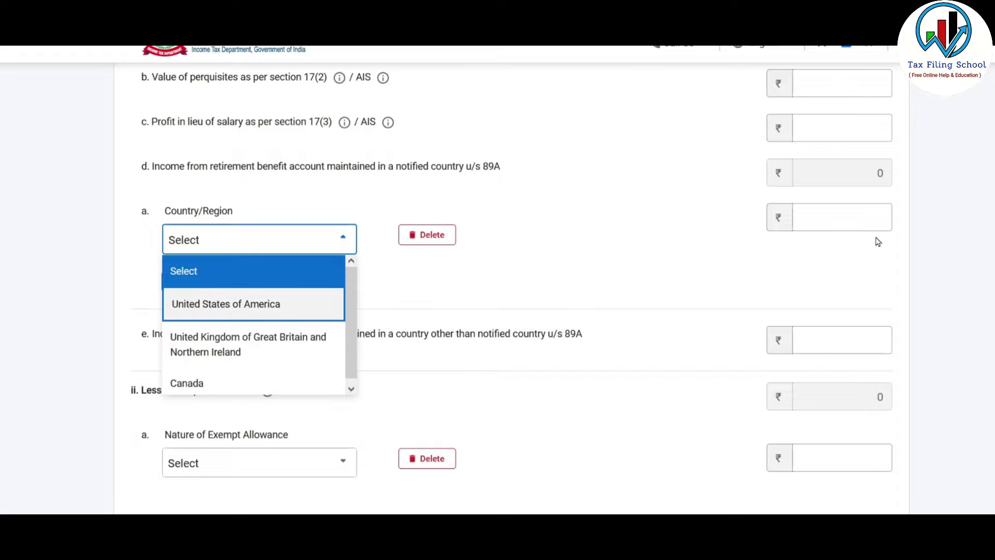
pyautogui.click(876, 217)
pyautogui.click(430, 234)
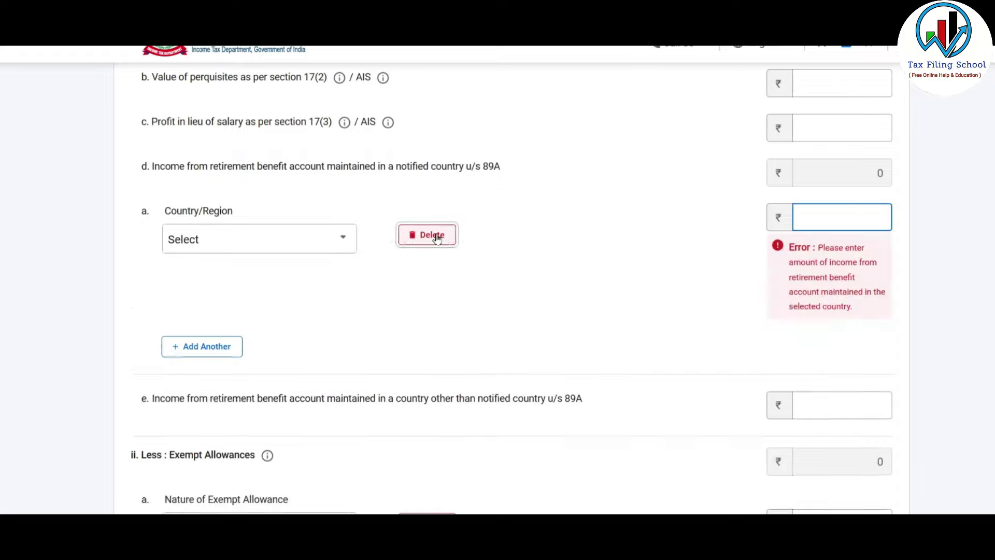
pyautogui.click(624, 322)
pyautogui.scroll(-3, 599, 234)
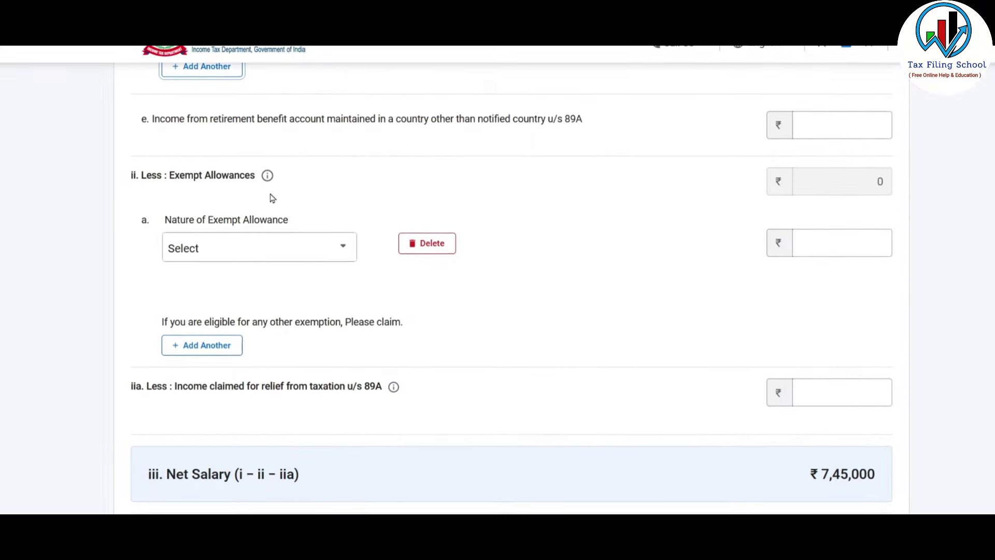
pyautogui.click(319, 252)
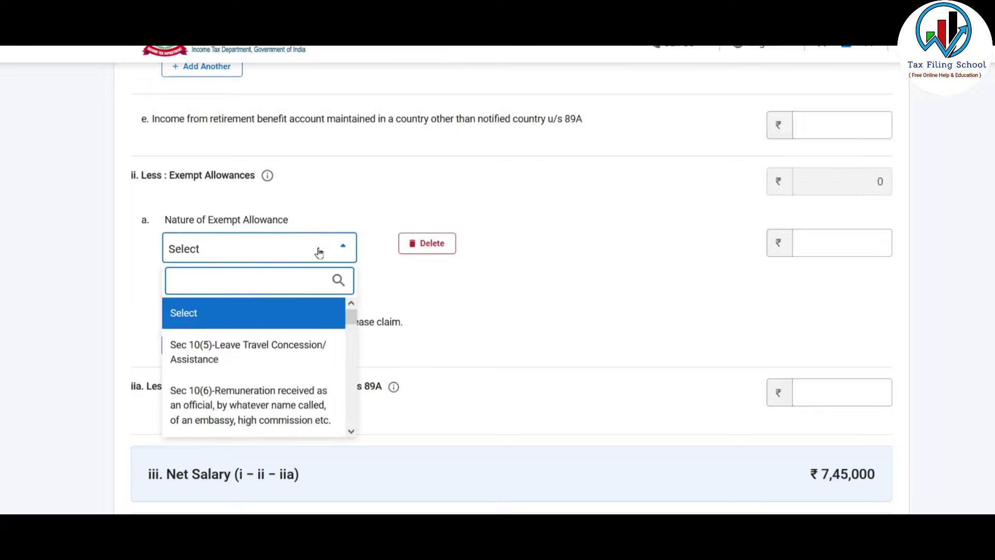
pyautogui.moveTo(352, 317); pyautogui.dragTo(351, 395)
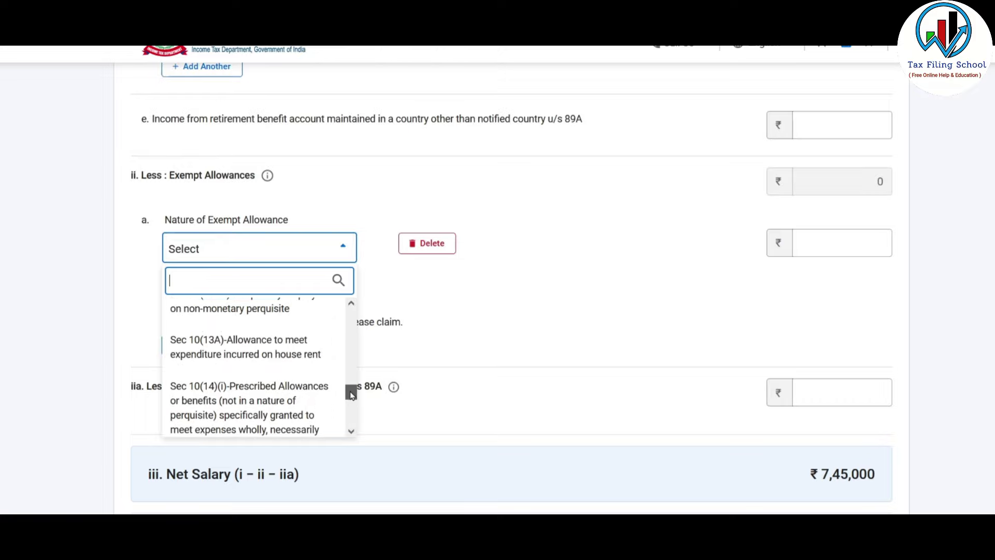
pyautogui.click(278, 347)
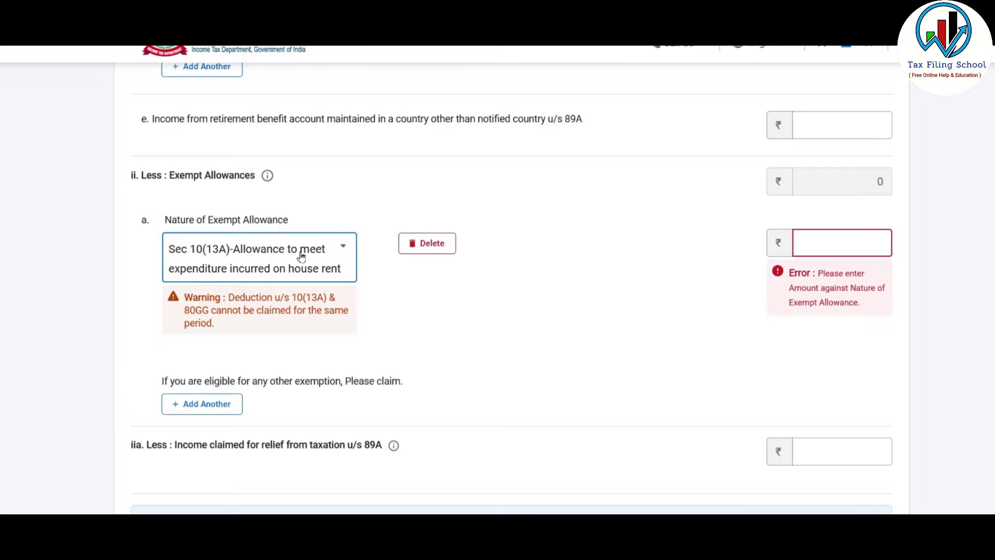
pyautogui.click(854, 247)
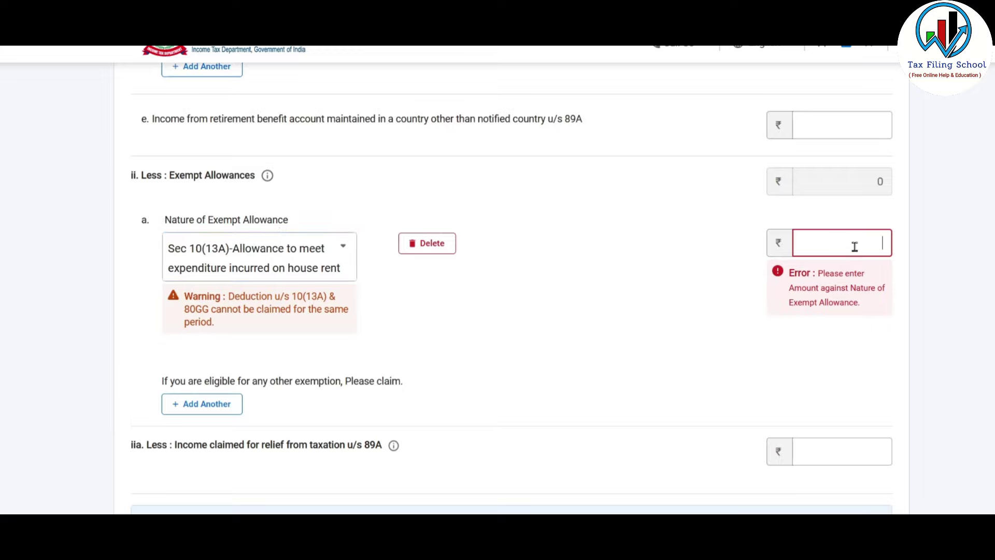
pyautogui.write('500000')
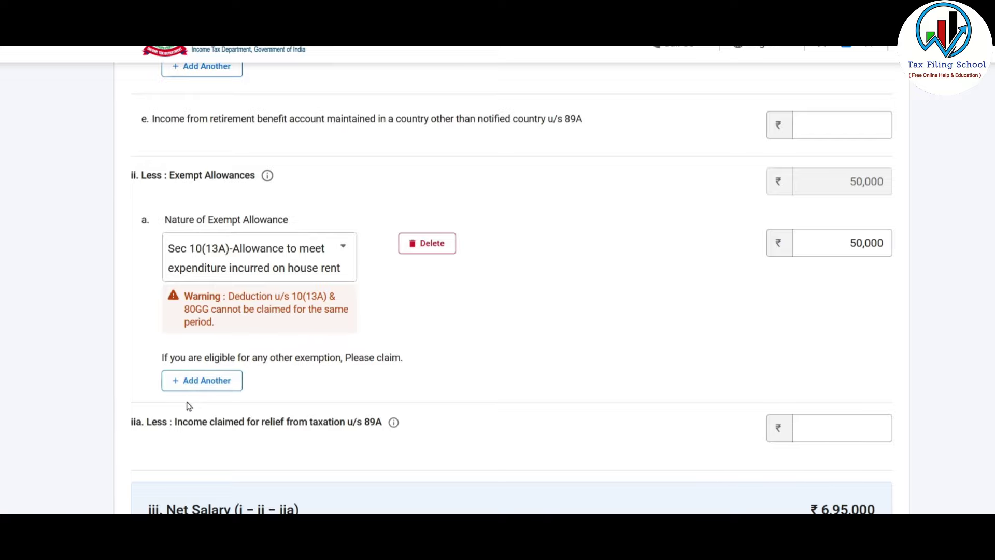
pyautogui.click(213, 386)
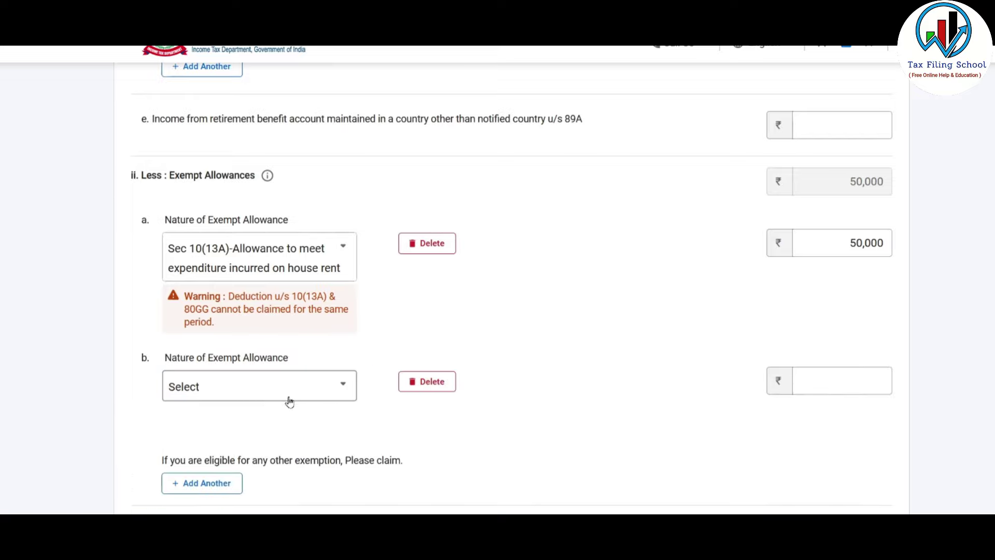
pyautogui.click(299, 394)
pyautogui.moveTo(350, 244); pyautogui.dragTo(353, 353)
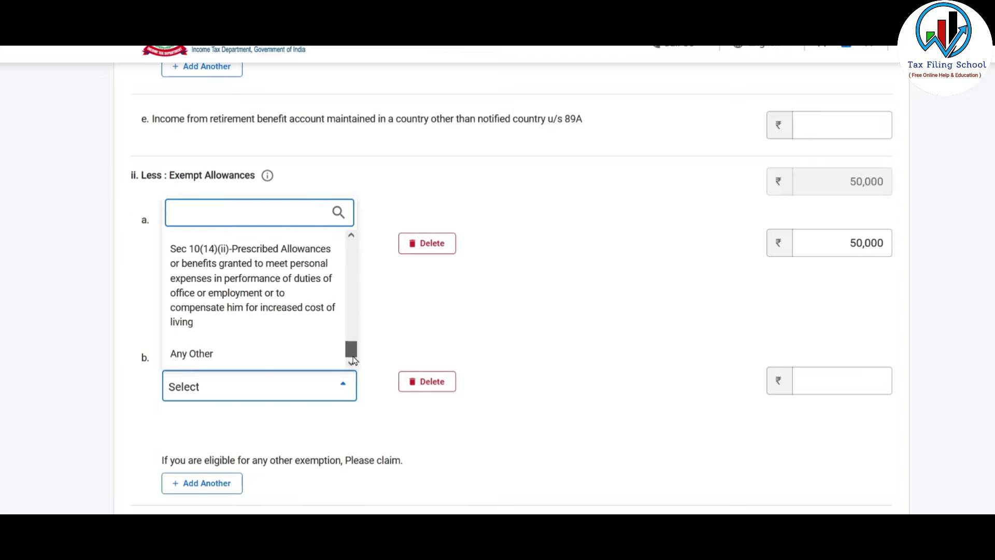
pyautogui.click(427, 381)
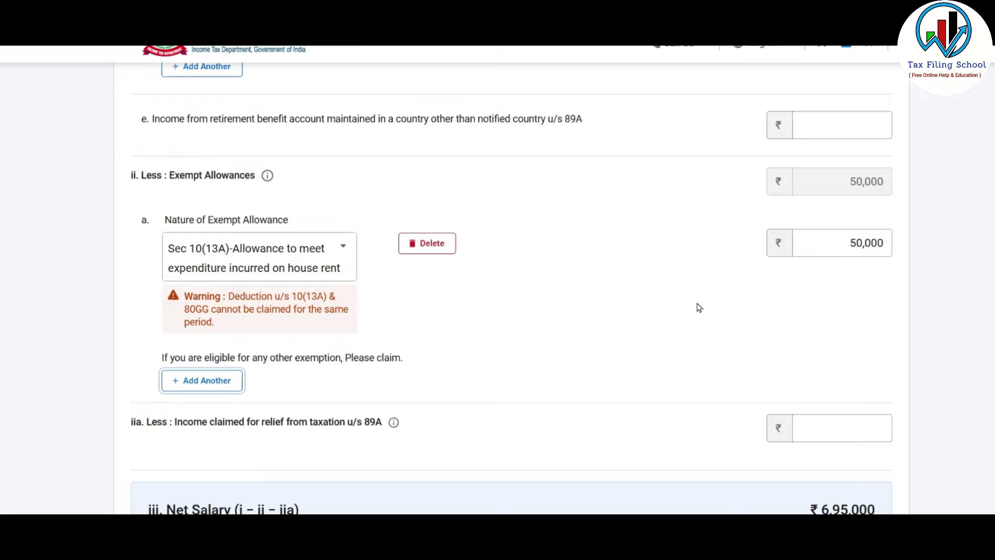
pyautogui.scroll(-7, 564, 285)
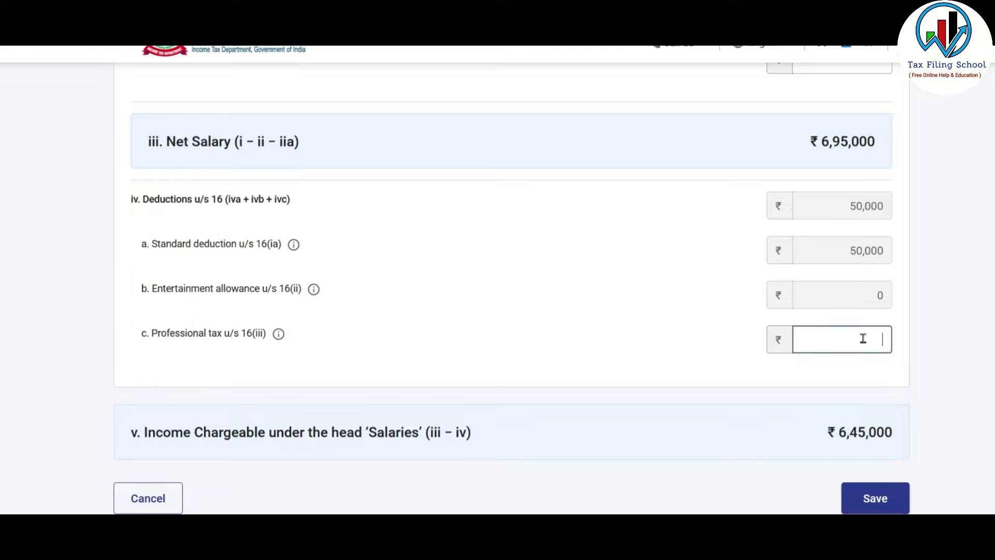
# - Enter ₹2,500 professional tax under 16(iii) and save, making chargeable salary ₹6,42,500
pyautogui.write('2500')
pyautogui.click(903, 366)
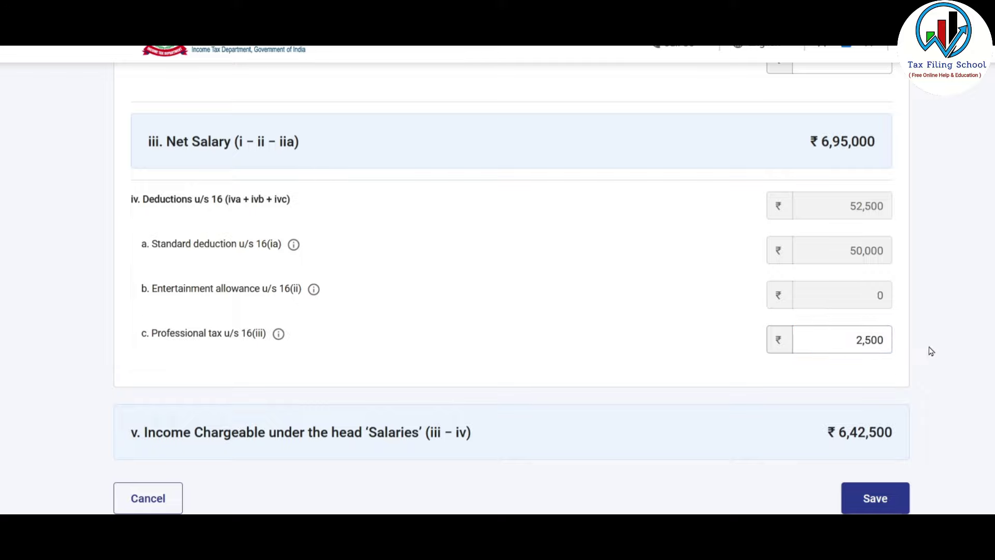
pyautogui.scroll(-3, 937, 343)
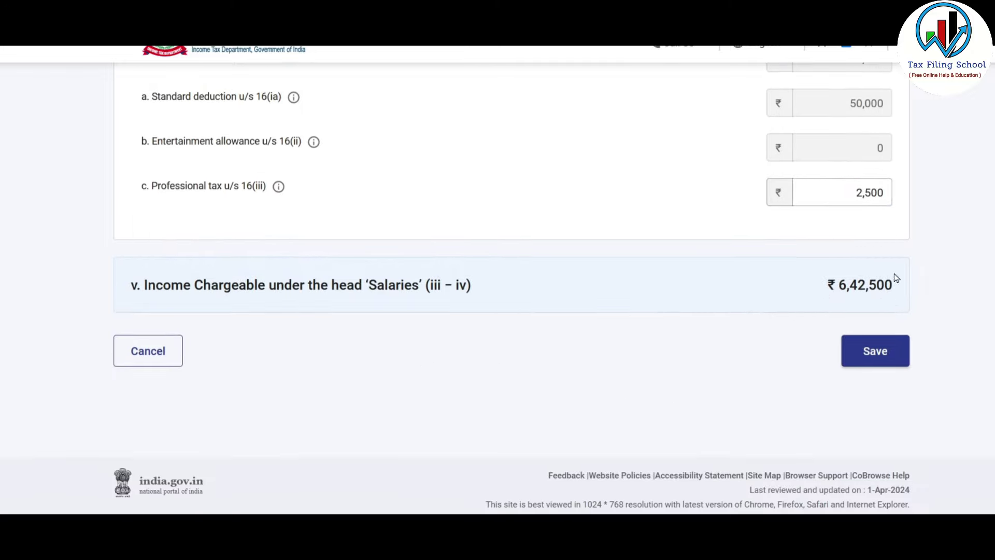
pyautogui.click(882, 354)
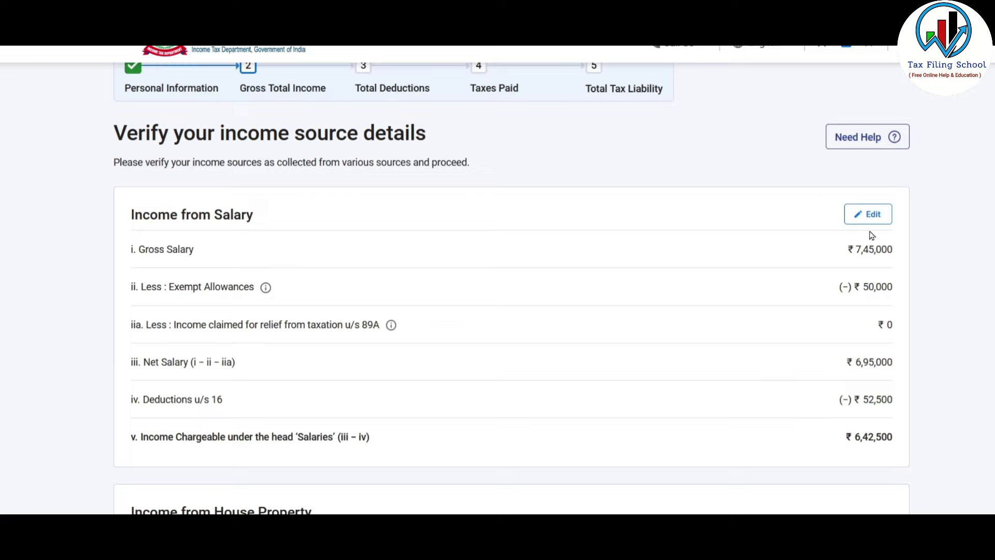
pyautogui.scroll(-4, 759, 277)
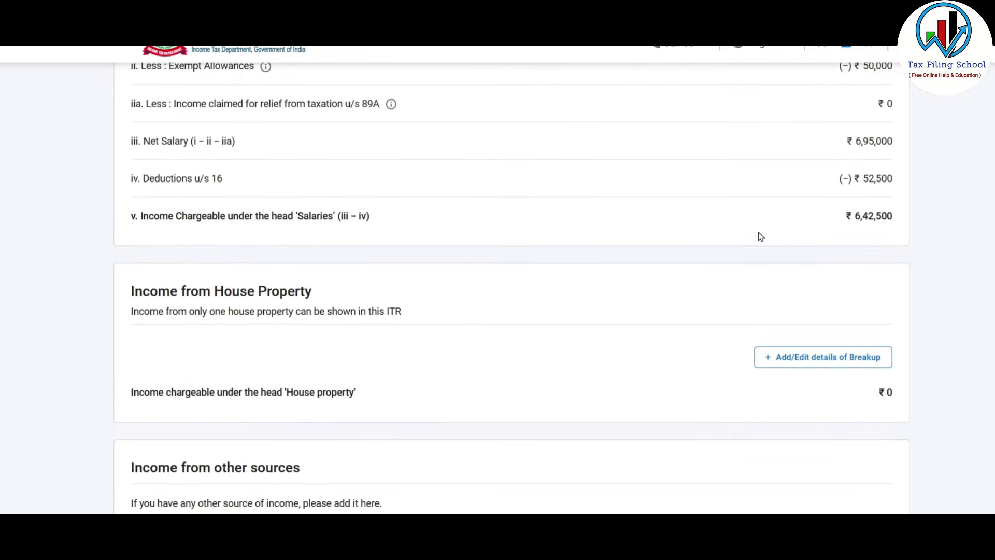
# - Add a Self Occupied house property with 200000 interest payable on borrowed capital
pyautogui.scroll(-1, 736, 244)
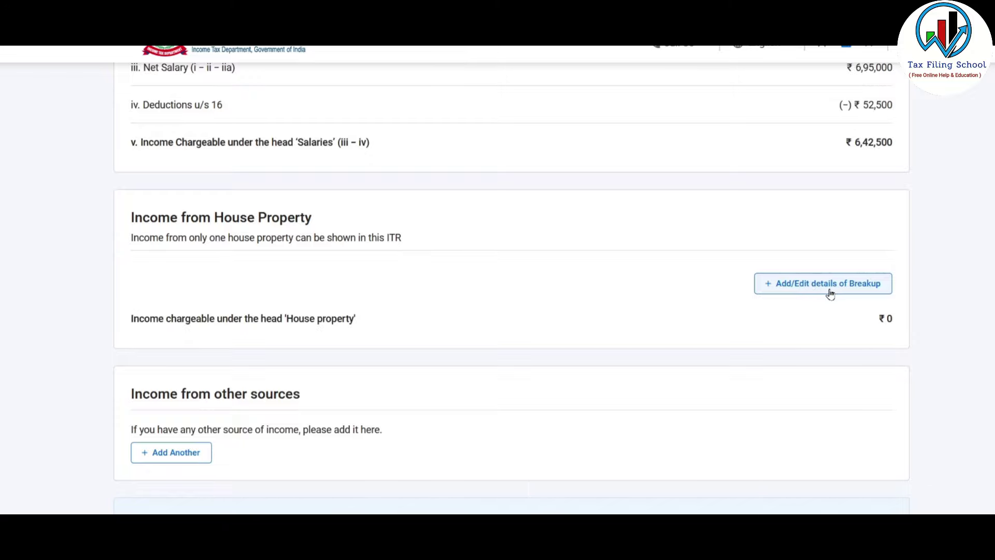
pyautogui.click(846, 287)
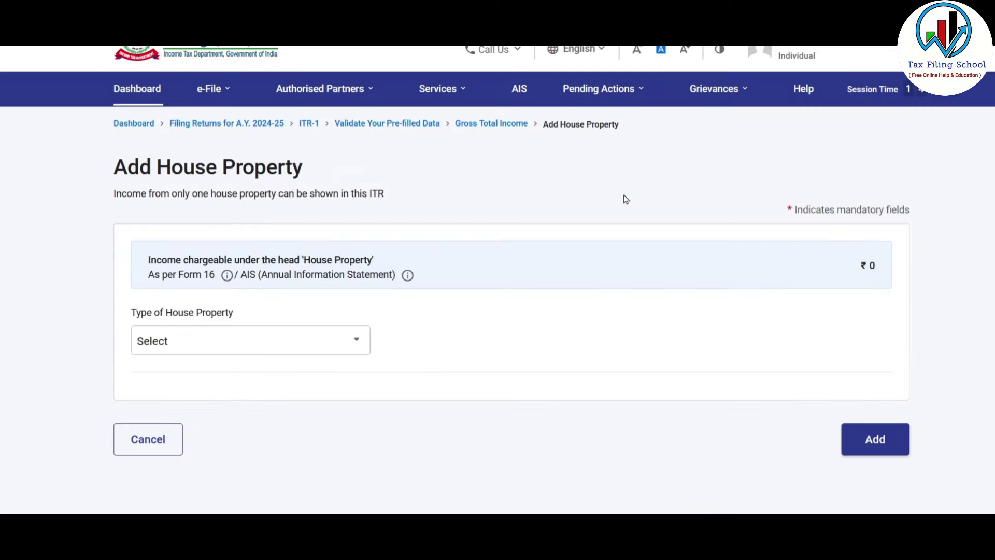
pyautogui.click(341, 341)
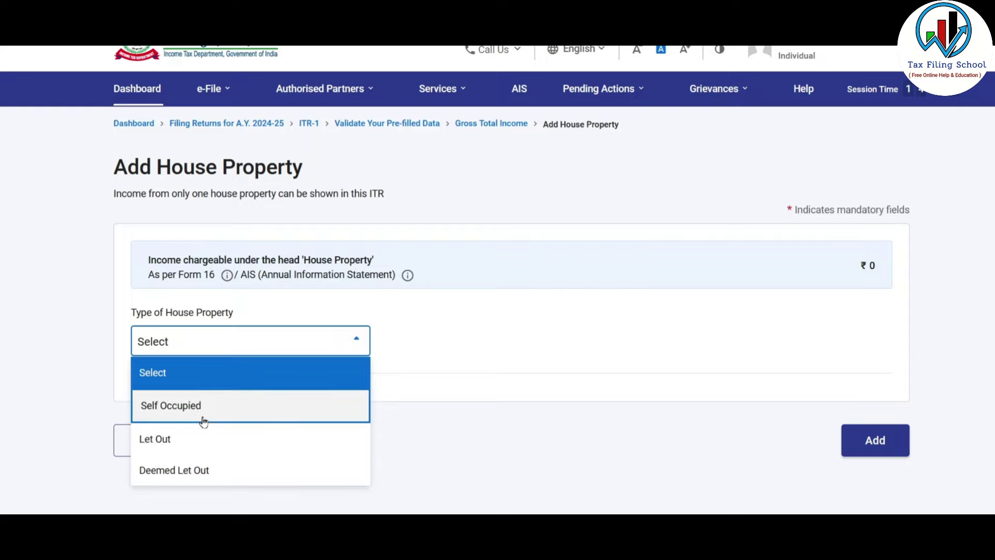
pyautogui.click(229, 409)
pyautogui.scroll(-2, 537, 363)
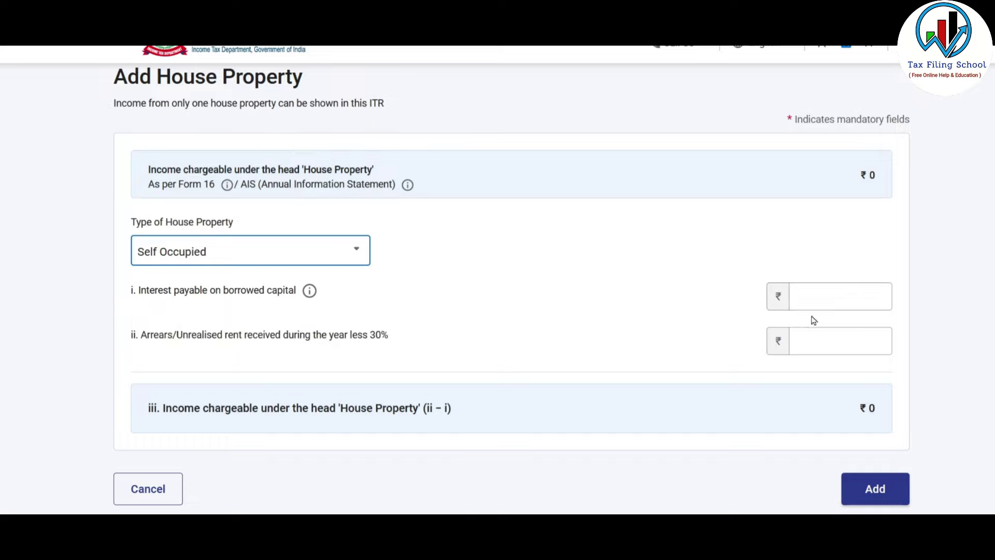
pyautogui.click(844, 303)
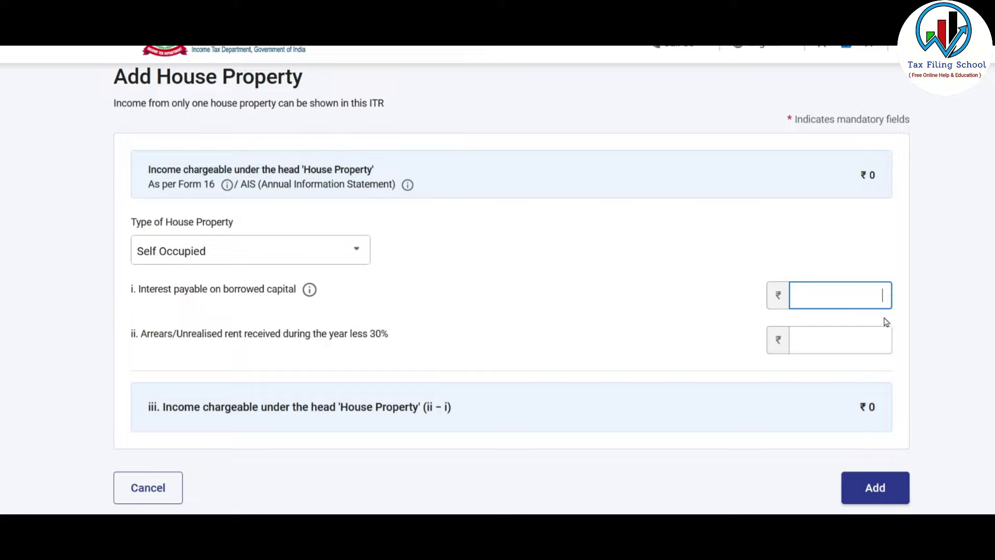
pyautogui.write('200000')
pyautogui.click(898, 420)
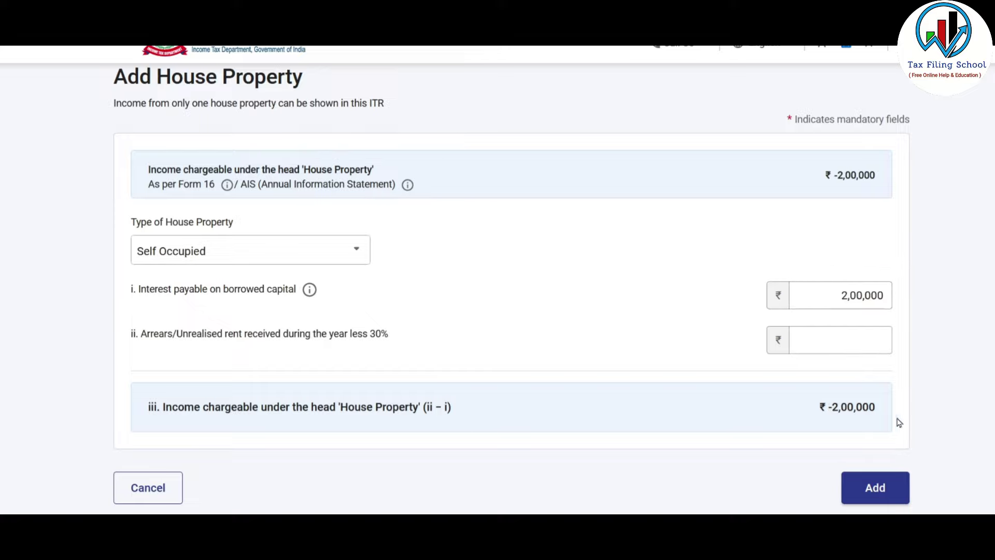
pyautogui.click(889, 489)
pyautogui.scroll(-2, 590, 311)
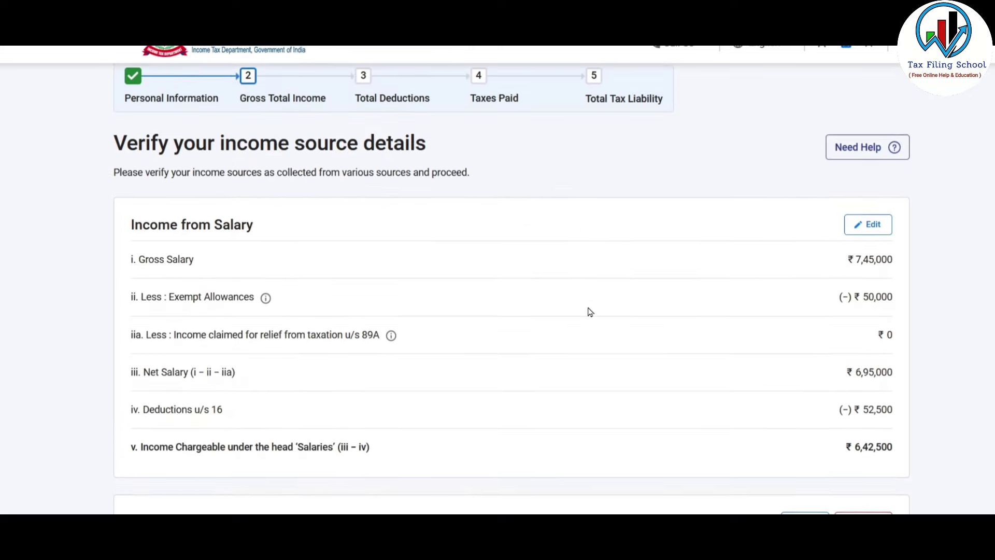
# - Start adding other-sources income and answer Yes for savings bank and deposit interest
pyautogui.scroll(-4, 632, 317)
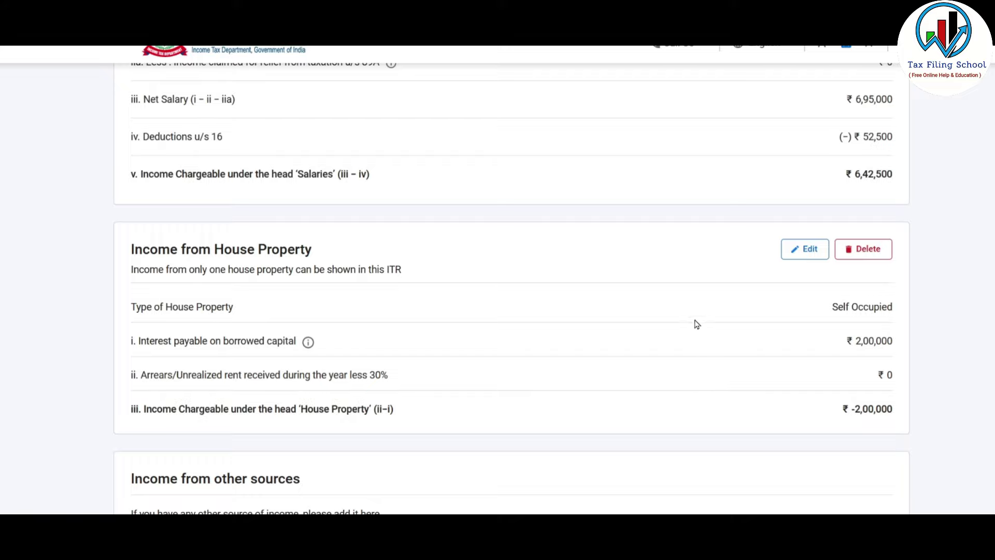
pyautogui.scroll(-4, 697, 324)
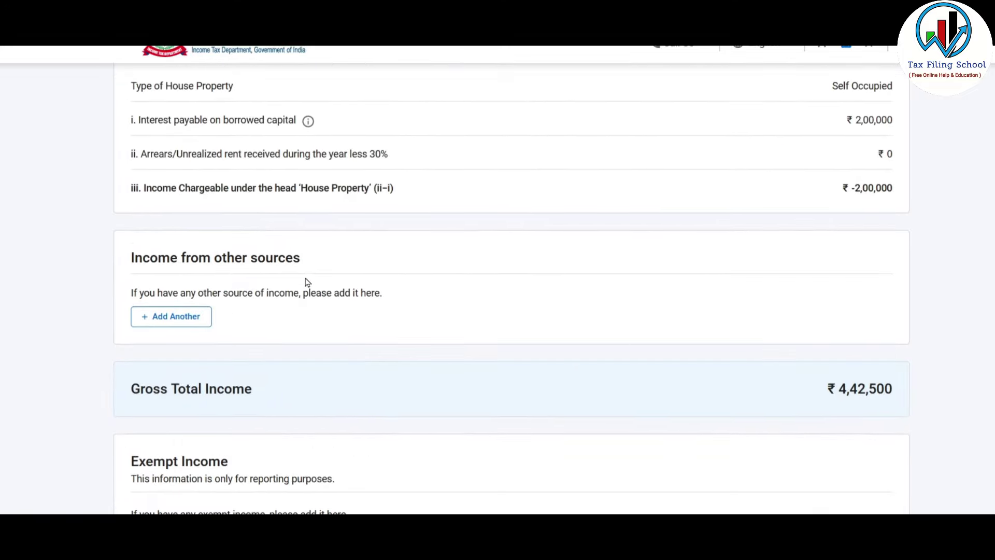
pyautogui.click(175, 316)
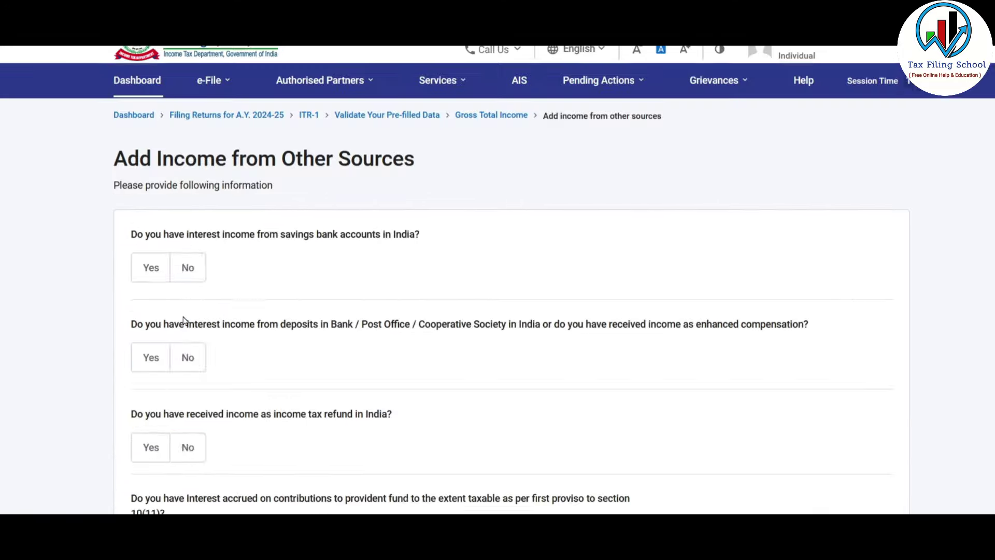
pyautogui.scroll(-2, 306, 265)
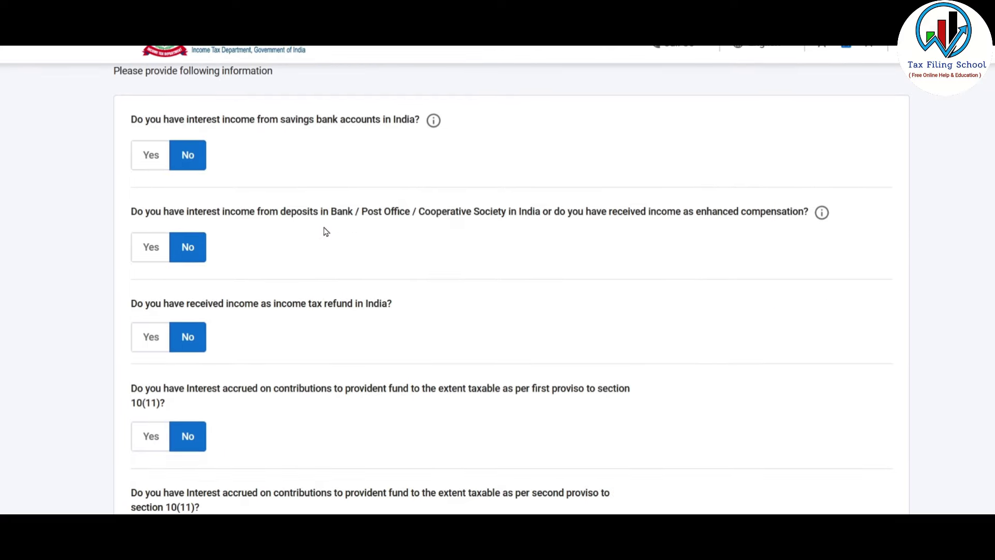
pyautogui.scroll(1, 326, 231)
pyautogui.click(151, 155)
pyautogui.click(194, 239)
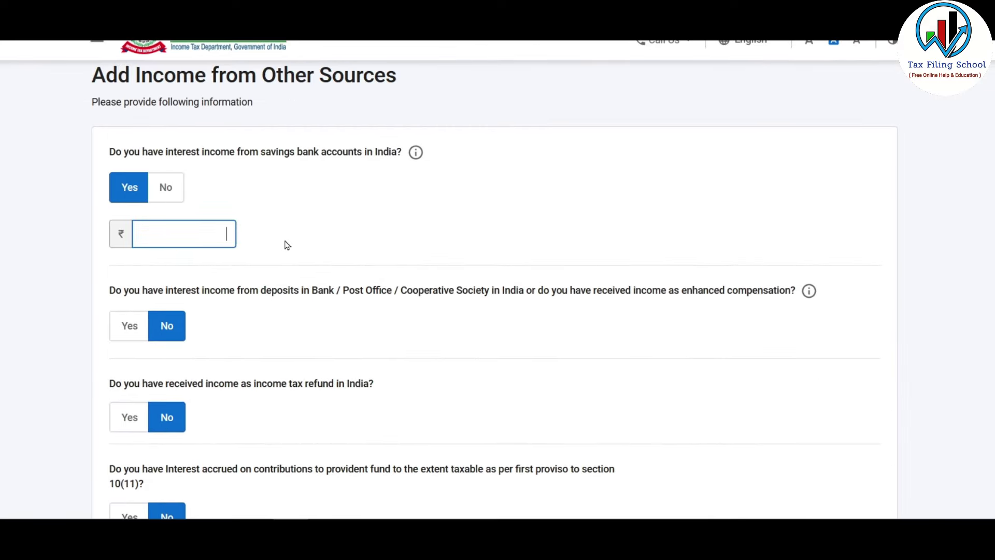
pyautogui.scroll(-1, 288, 245)
pyautogui.click(129, 250)
# - Request to skip the remaining income-from-other-sources questions
pyautogui.scroll(-1, 262, 259)
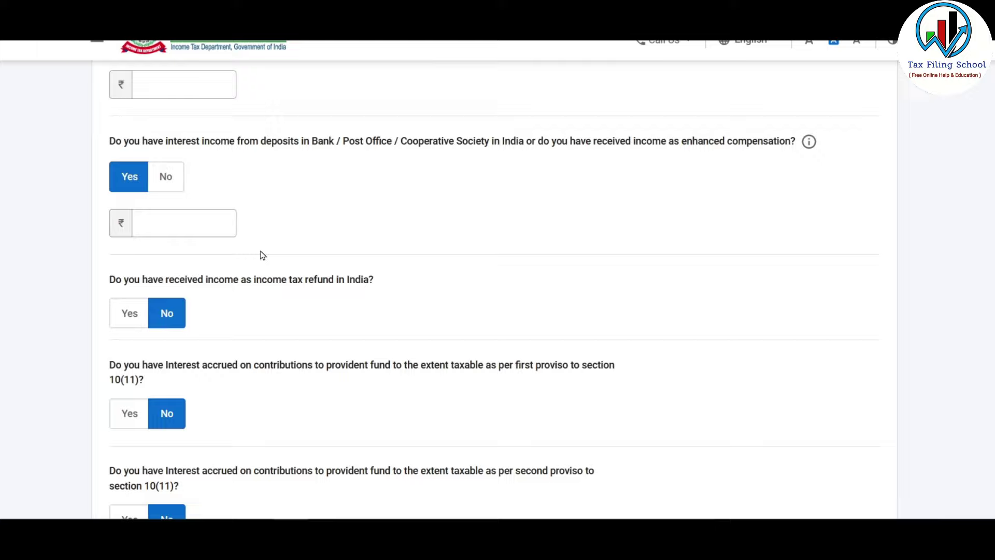
pyautogui.scroll(-9, 309, 195)
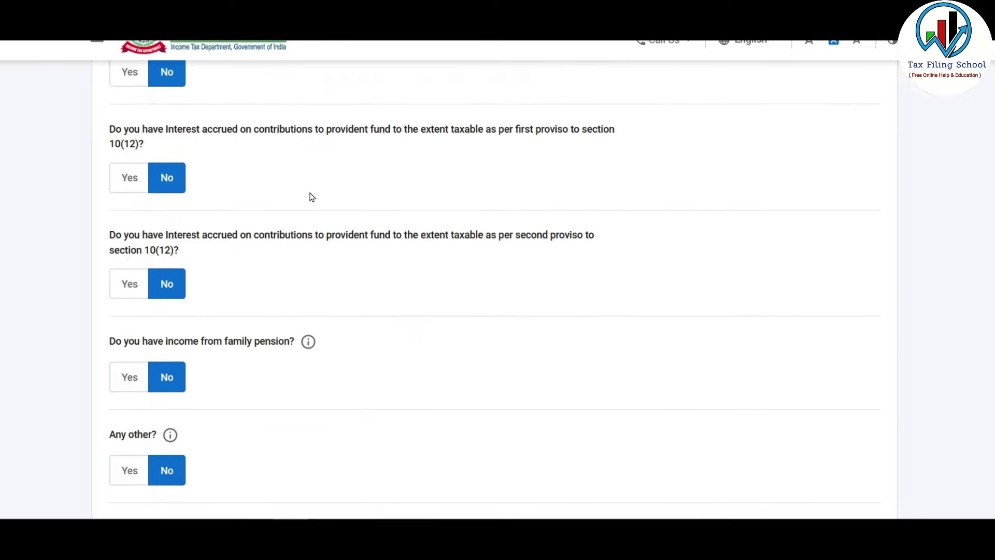
pyautogui.scroll(-3, 309, 195)
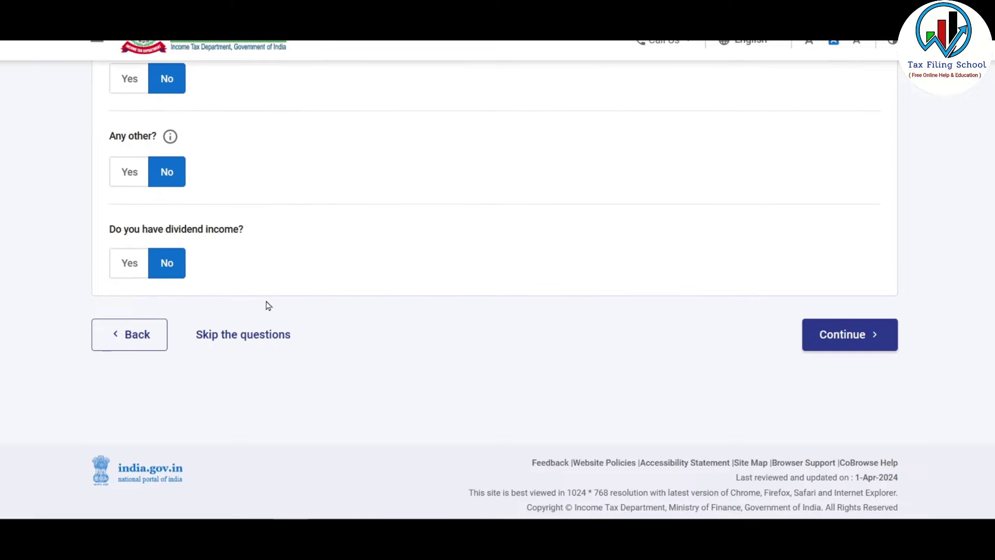
pyautogui.click(264, 336)
# - Confirm skipping the questions and enter an income amount of 1000
pyautogui.click(642, 335)
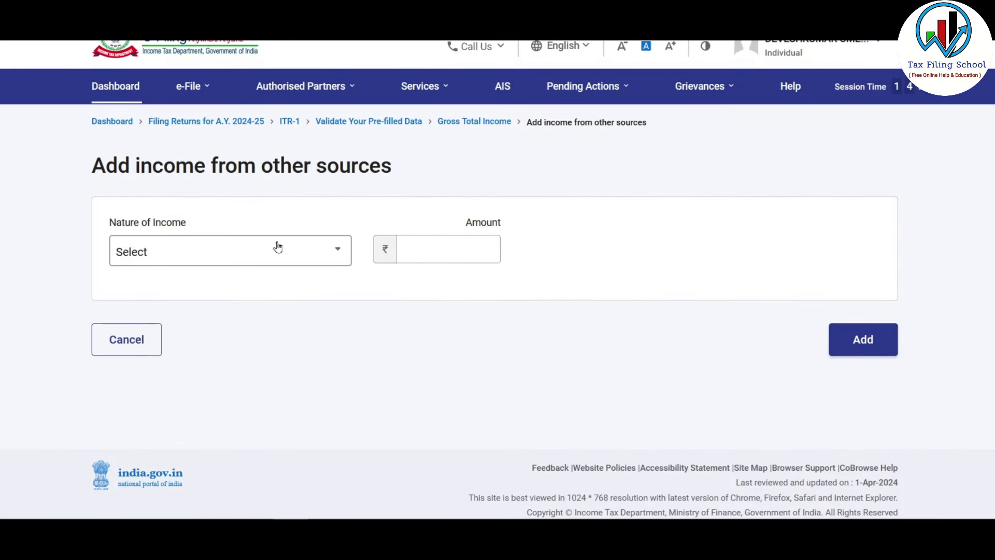
pyautogui.click(312, 251)
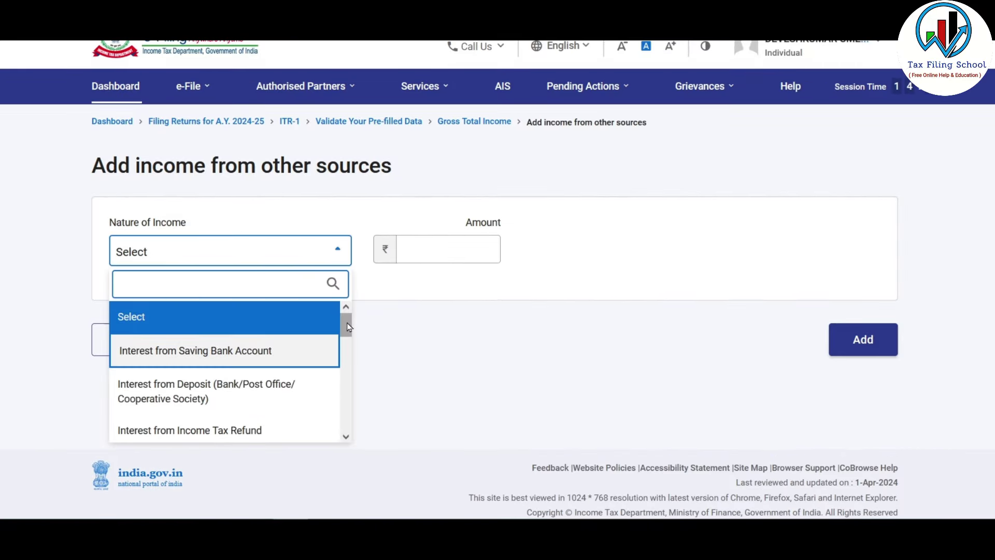
pyautogui.scroll(-8, 347, 339)
pyautogui.scroll(4, 351, 351)
pyautogui.scroll(5, 352, 355)
pyautogui.click(236, 353)
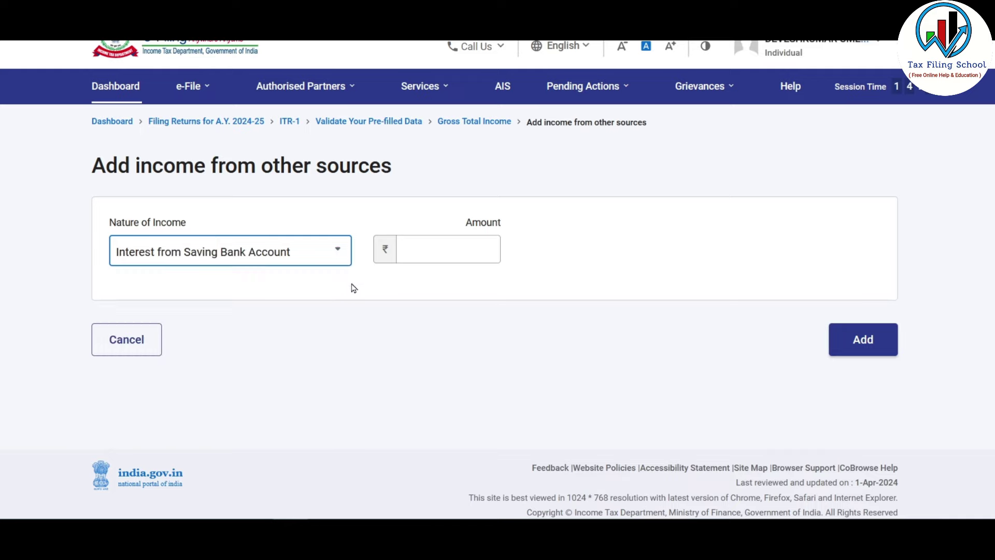
pyautogui.click(464, 244)
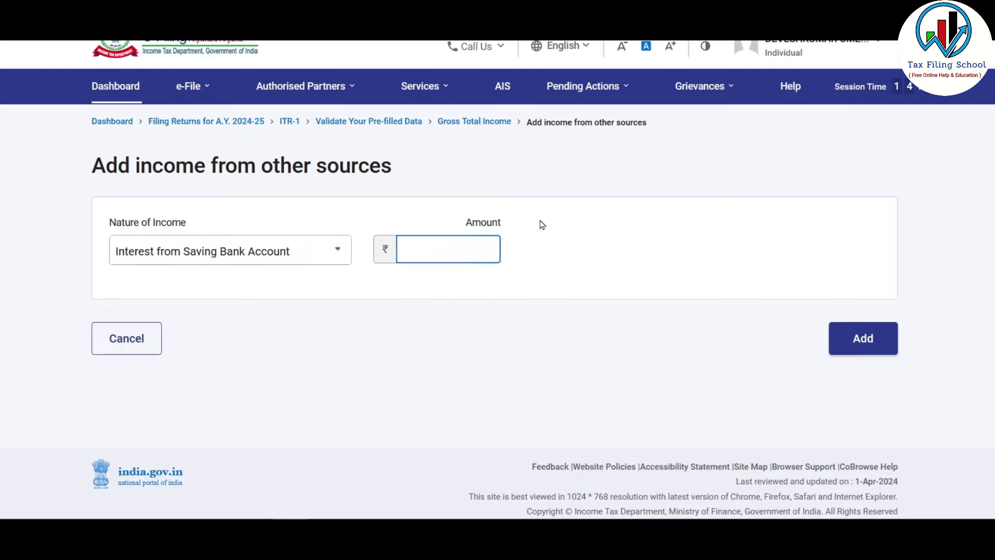
pyautogui.write('1000')
pyautogui.click(465, 389)
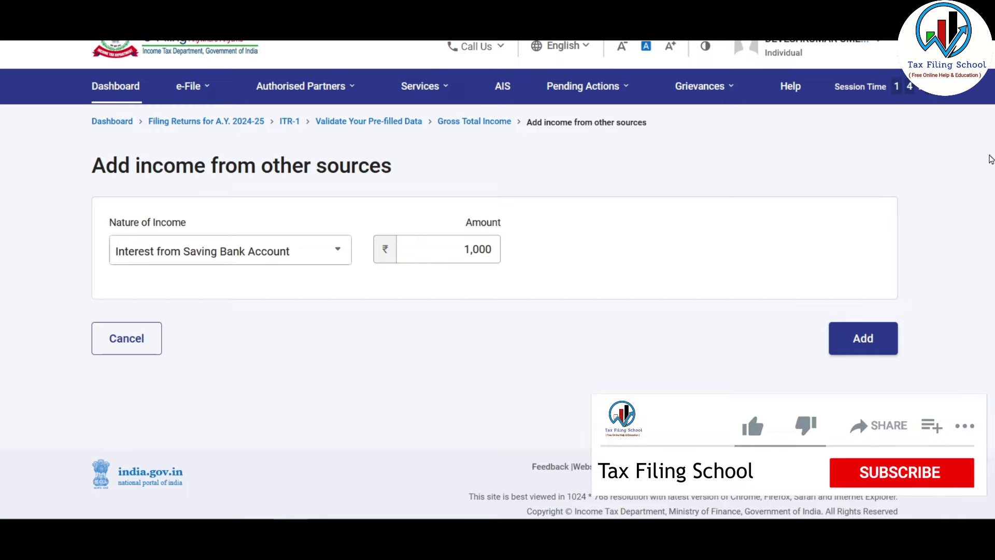
# - Change the nature of income to Dividend Income and add the ₹1,000 entry
pyautogui.click(338, 251)
pyautogui.moveTo(347, 329); pyautogui.dragTo(348, 357)
pyautogui.click(223, 367)
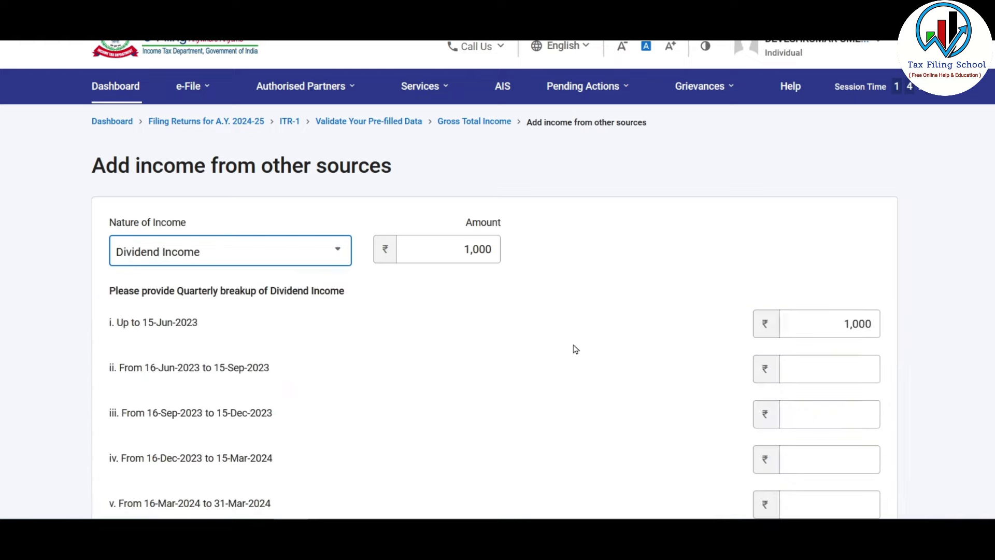
pyautogui.scroll(-2, 625, 300)
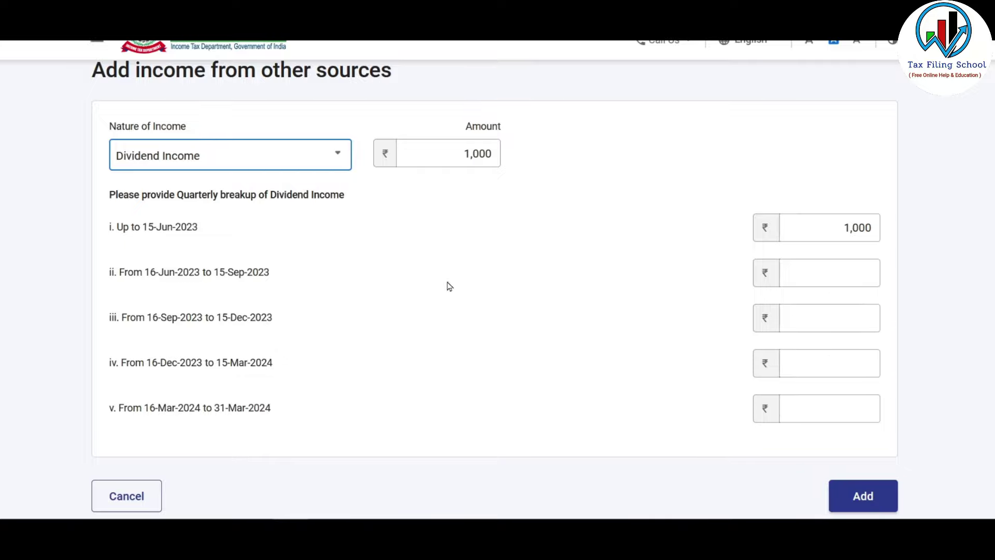
pyautogui.click(863, 496)
pyautogui.scroll(-7, 851, 338)
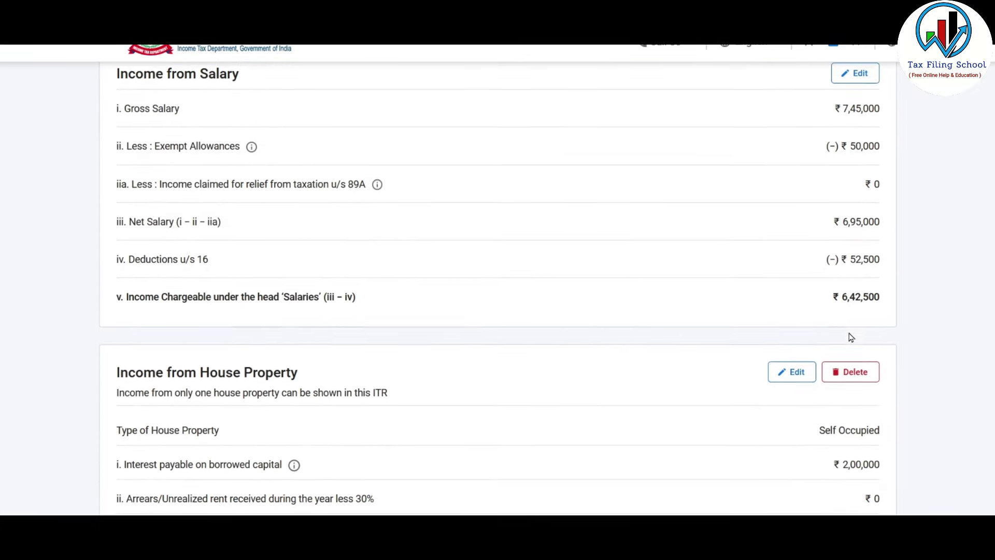
pyautogui.scroll(-4, 851, 338)
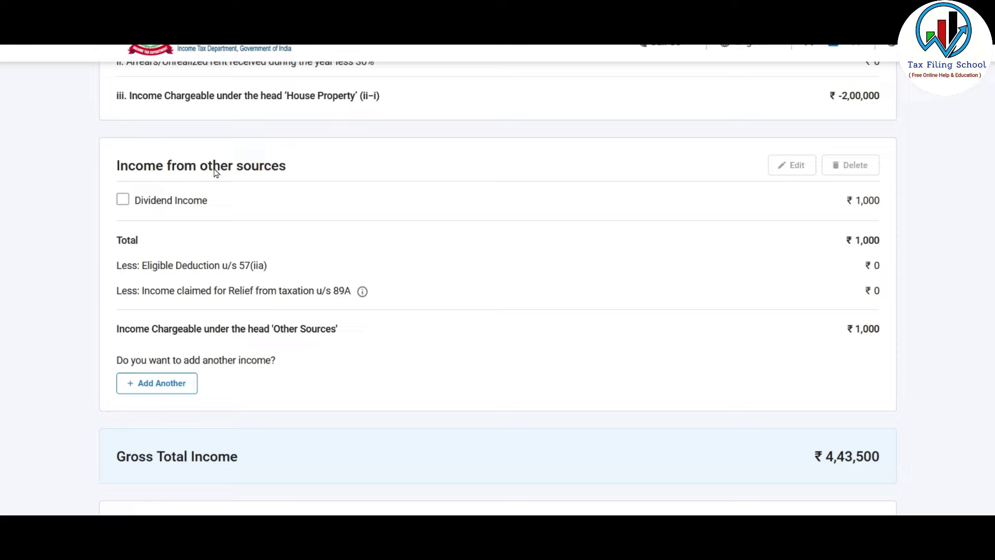
pyautogui.click(182, 390)
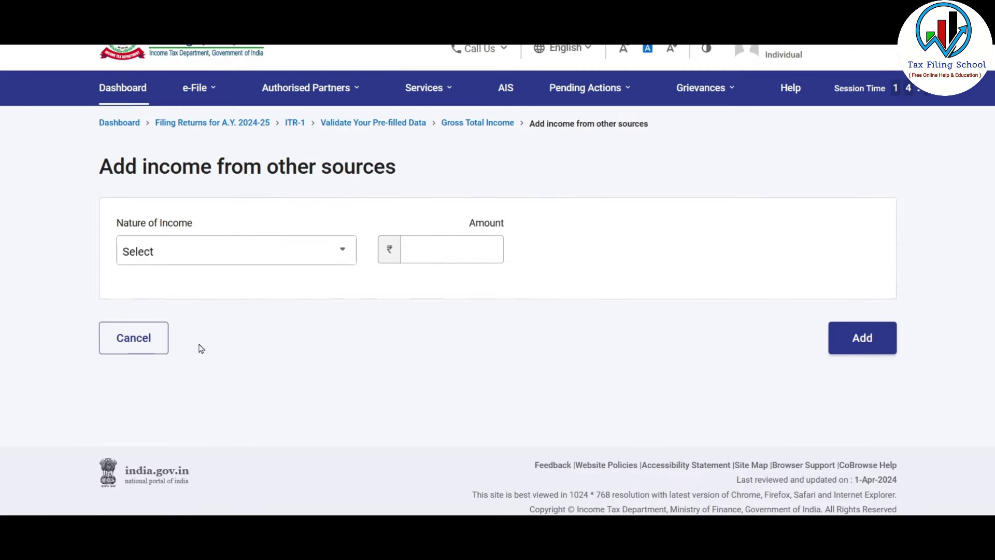
pyautogui.click(290, 249)
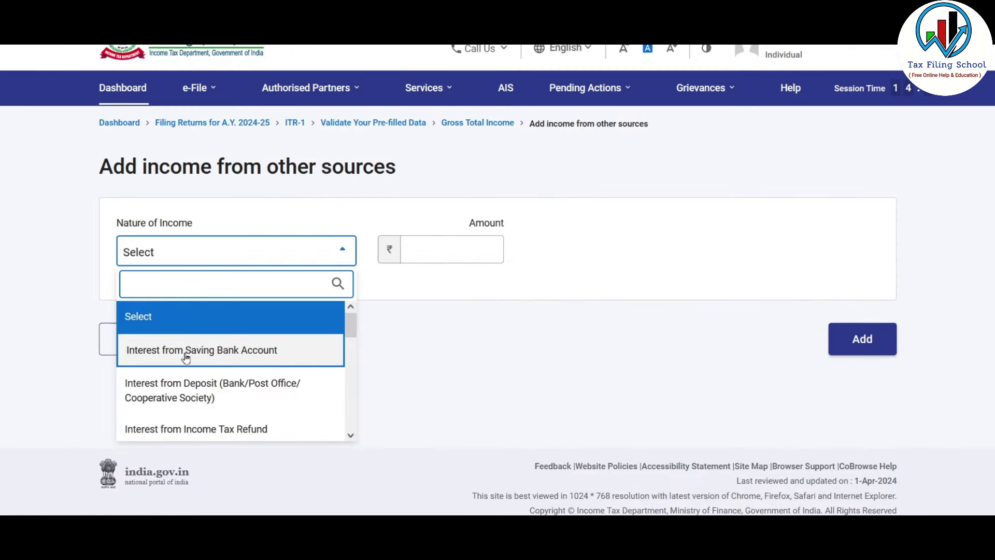
pyautogui.click(274, 358)
pyautogui.click(453, 250)
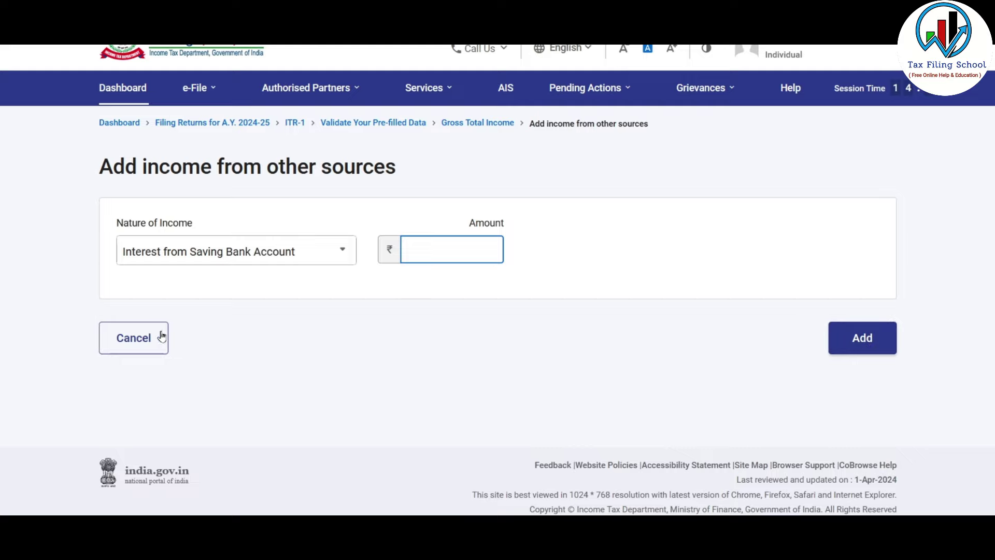
pyautogui.click(144, 342)
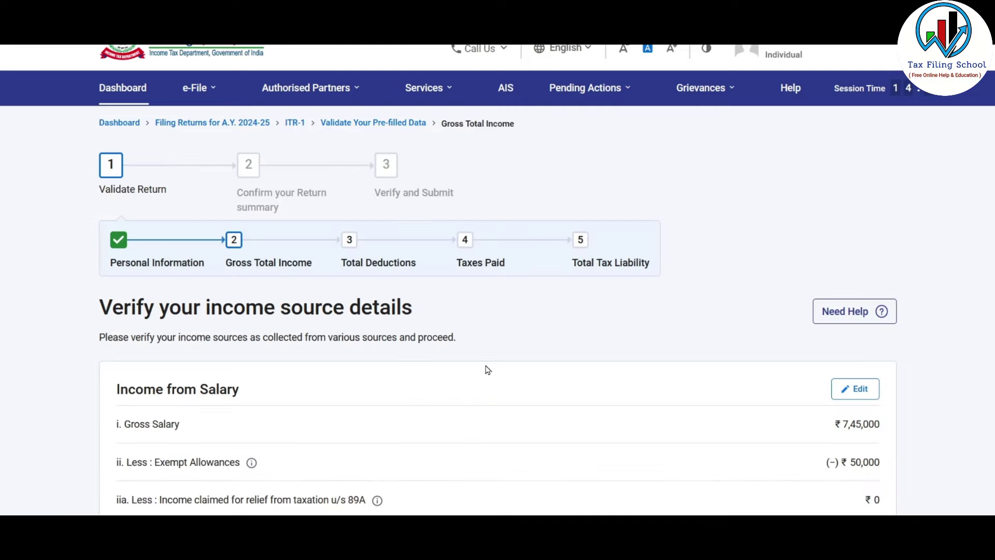
pyautogui.scroll(-5, 487, 370)
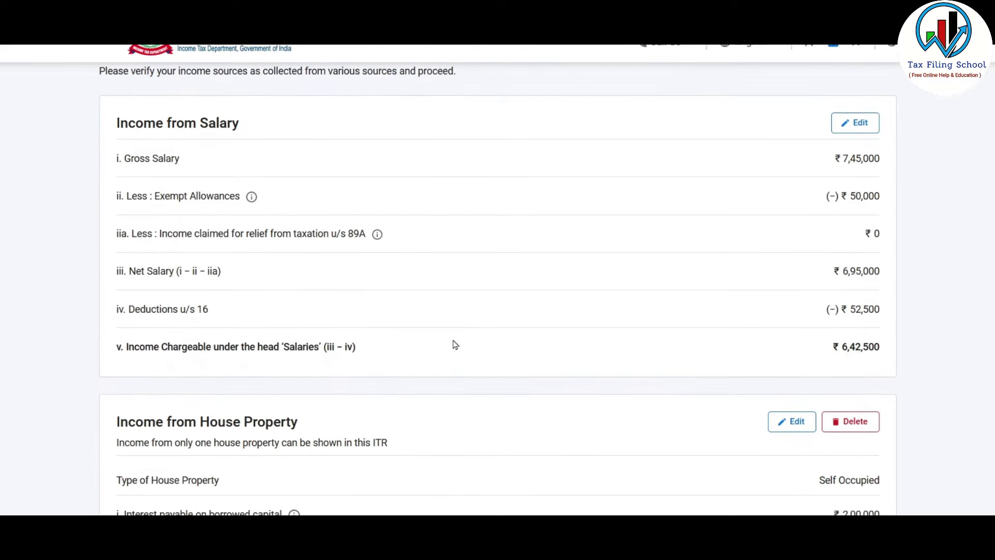
pyautogui.scroll(-7, 454, 345)
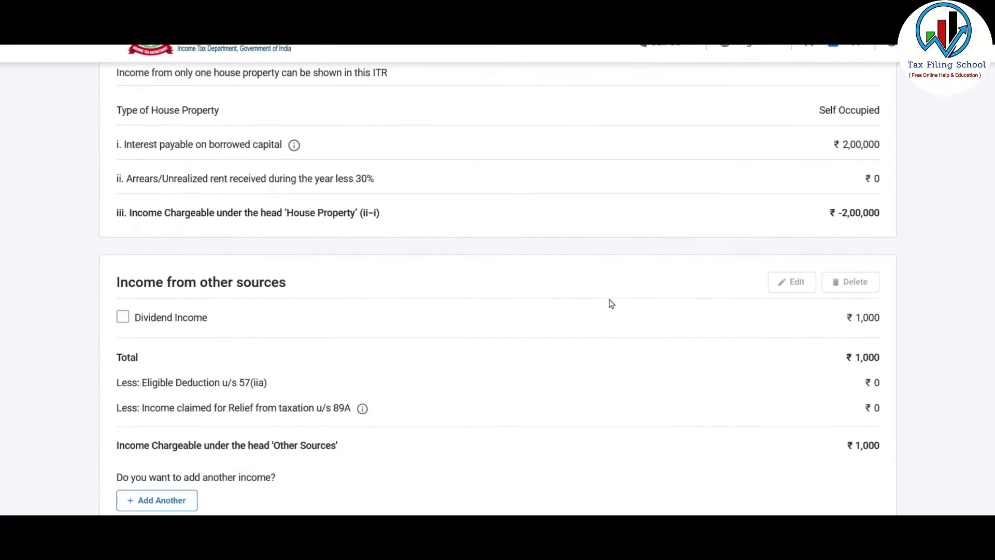
pyautogui.scroll(-7, 574, 332)
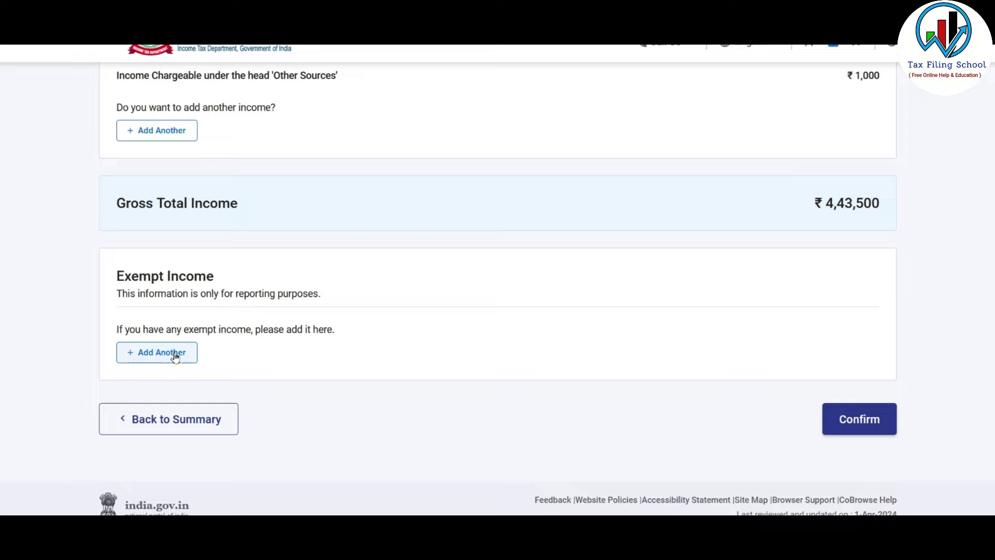
# - Add a Sec 10(10D) life insurance exempt income entry of 500000
pyautogui.click(153, 354)
pyautogui.click(303, 255)
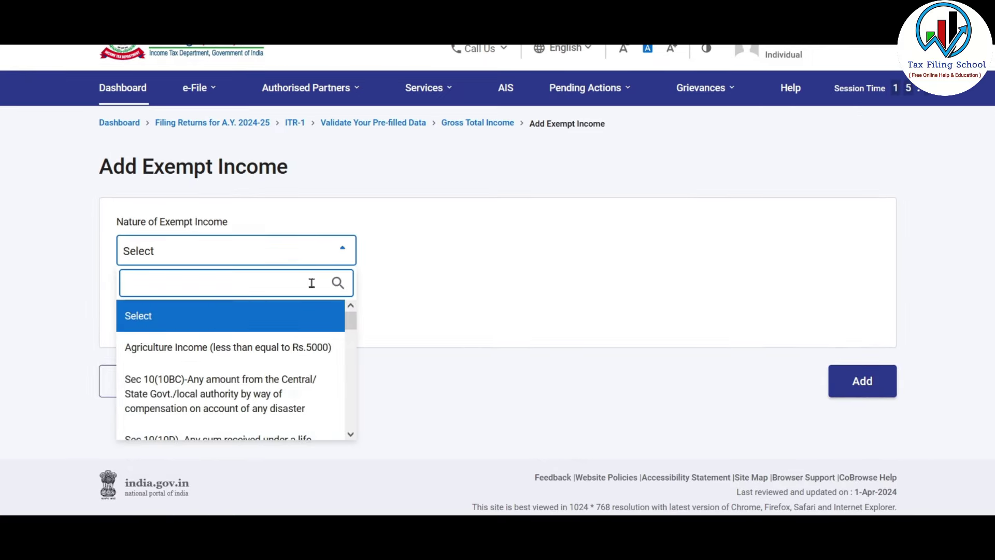
pyautogui.moveTo(351, 321); pyautogui.dragTo(350, 337)
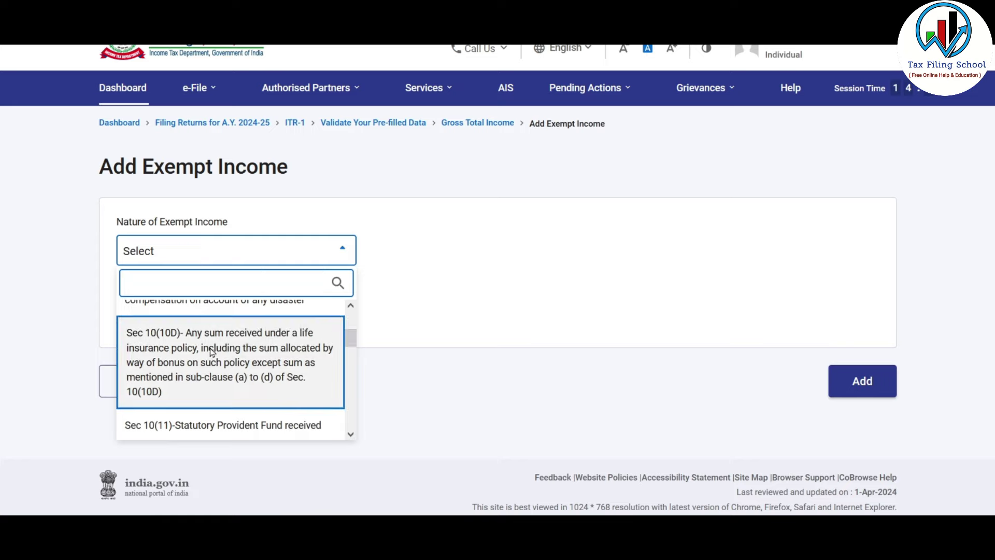
pyautogui.click(212, 357)
pyautogui.click(184, 395)
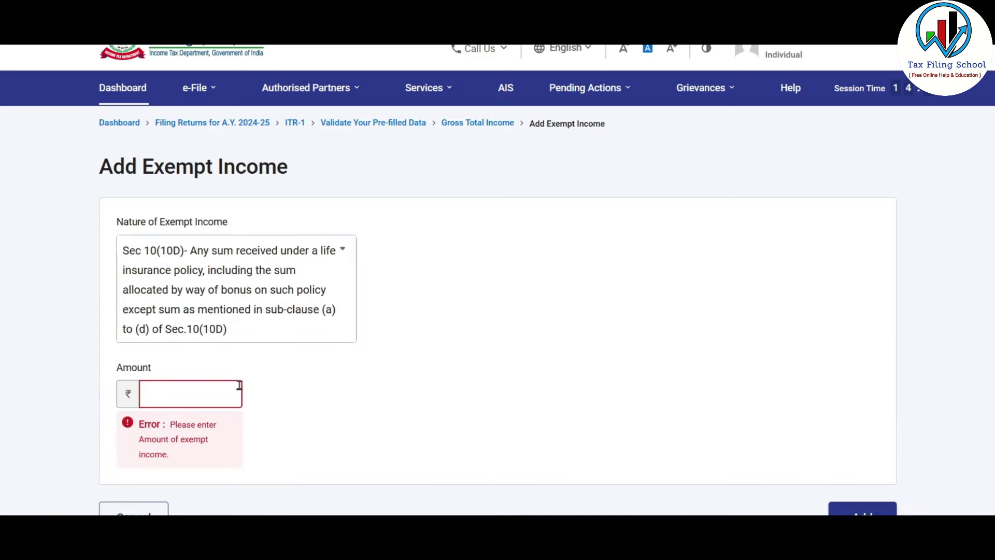
pyautogui.click(318, 285)
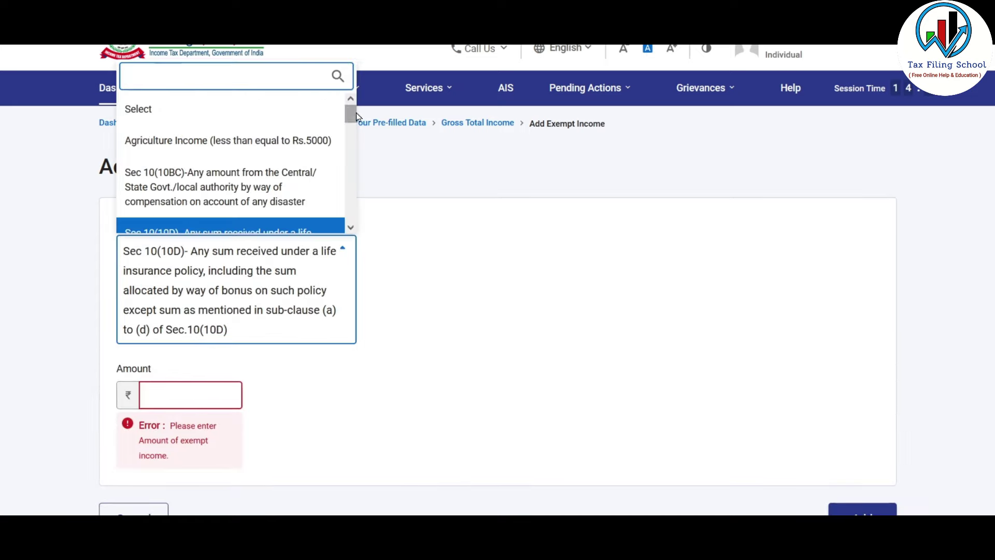
pyautogui.moveTo(353, 113); pyautogui.dragTo(351, 223)
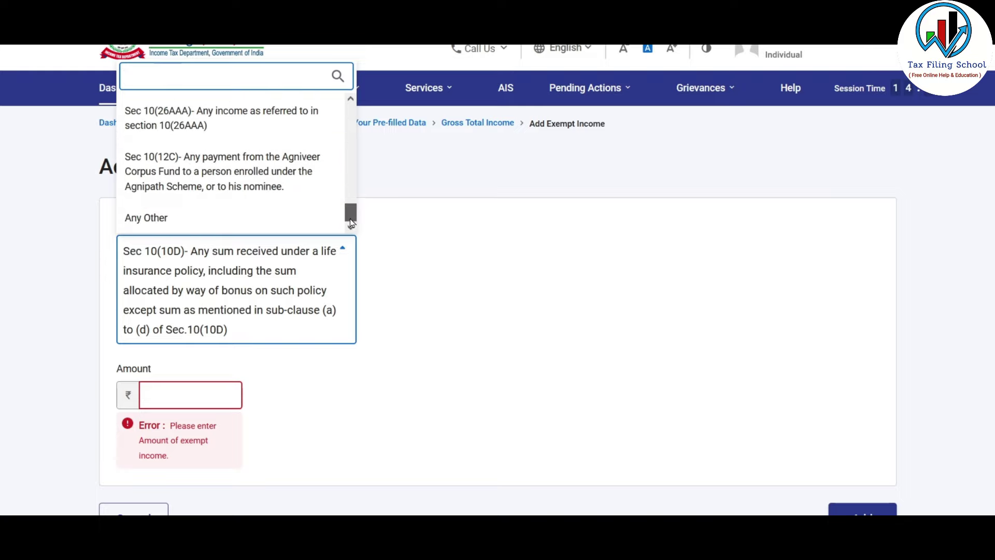
pyautogui.click(202, 405)
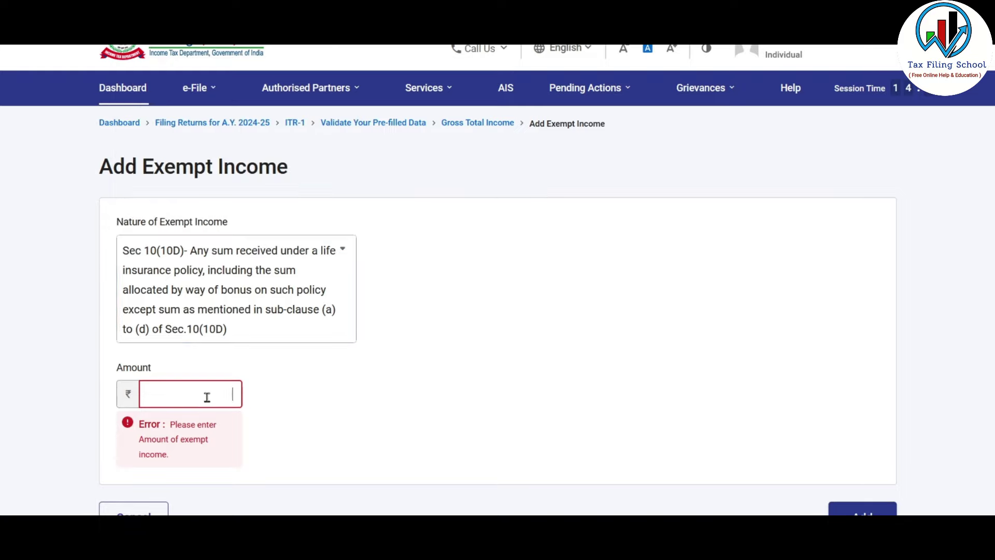
pyautogui.write('500000')
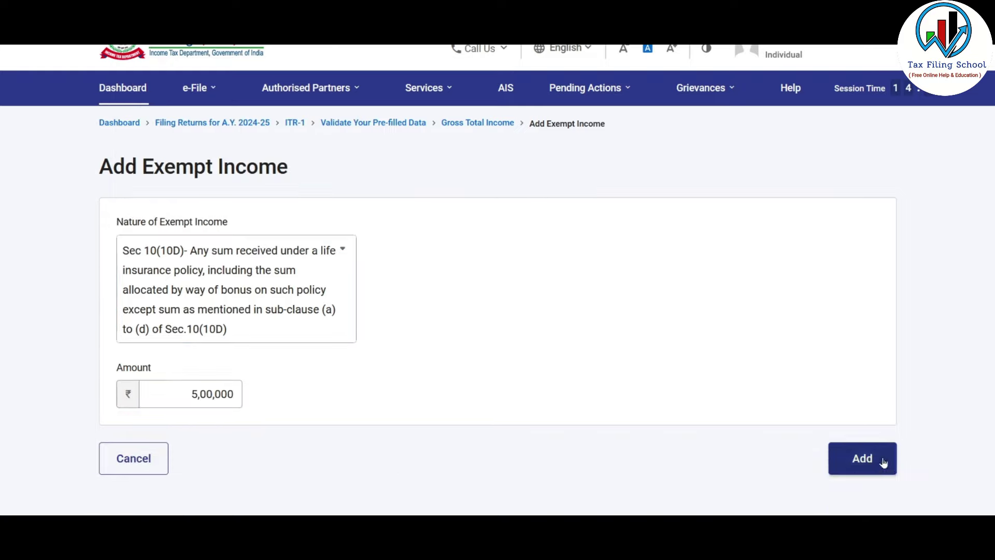
pyautogui.click(884, 462)
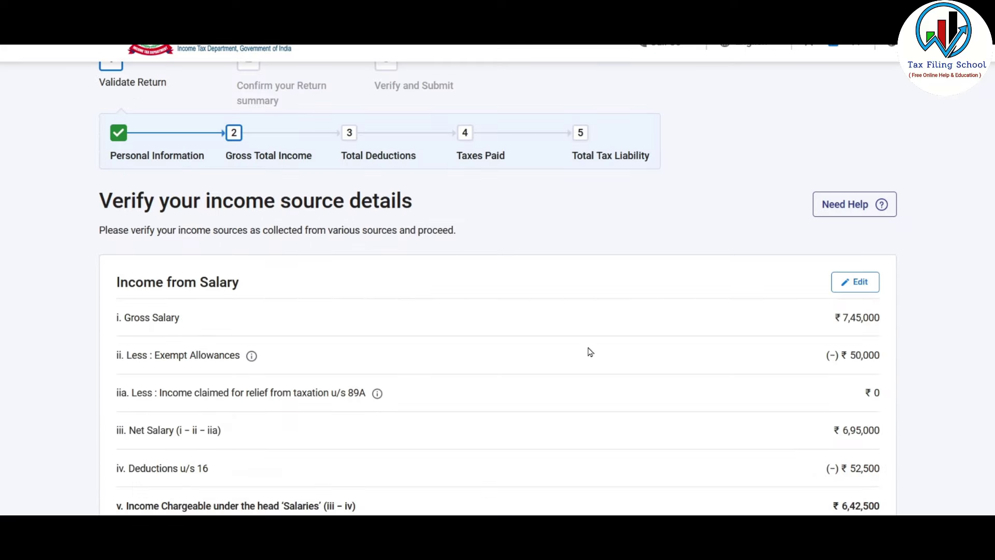
pyautogui.scroll(-10, 590, 352)
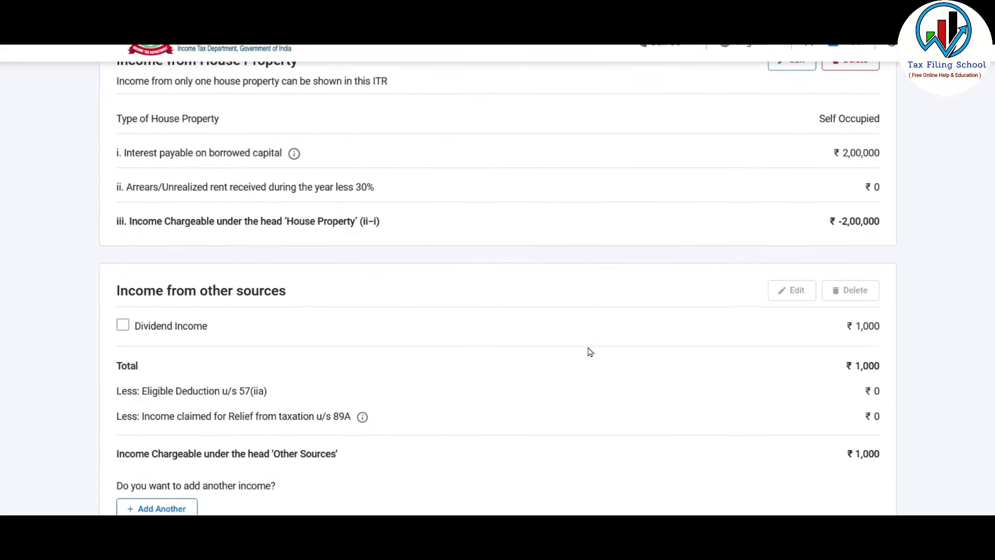
# - Review the Exempt Income entry and confirm the ₹4,43,500 gross total income details
pyautogui.scroll(-6, 590, 352)
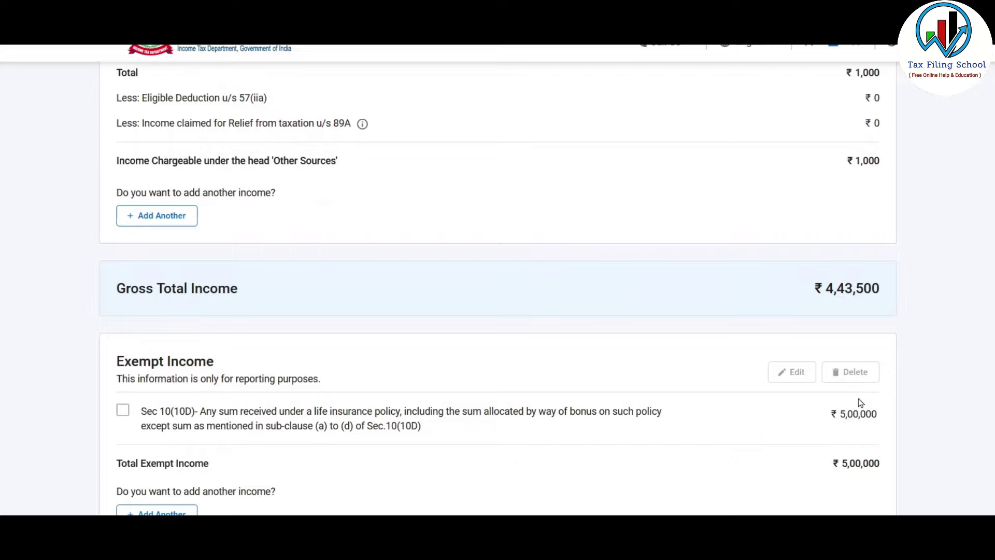
pyautogui.scroll(4, 755, 398)
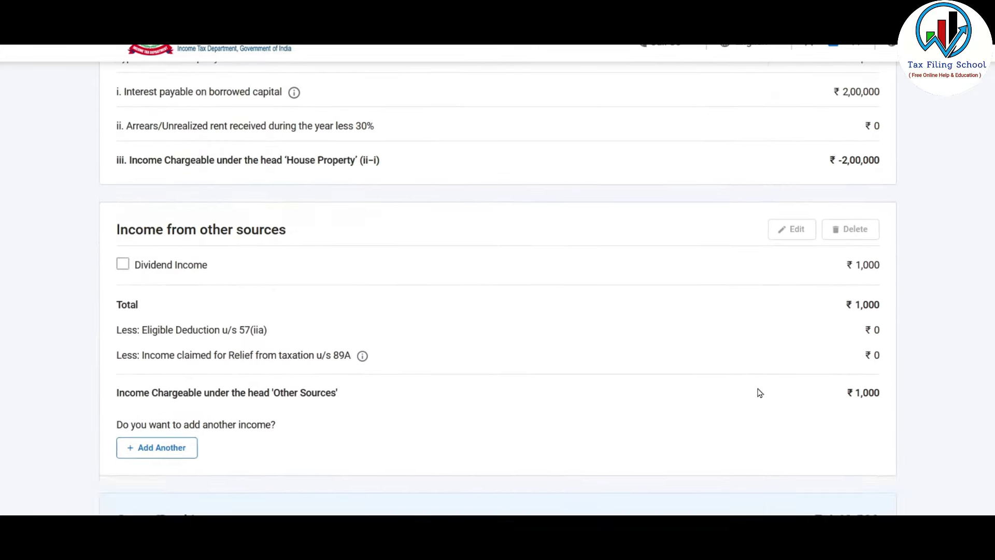
pyautogui.scroll(-8, 757, 395)
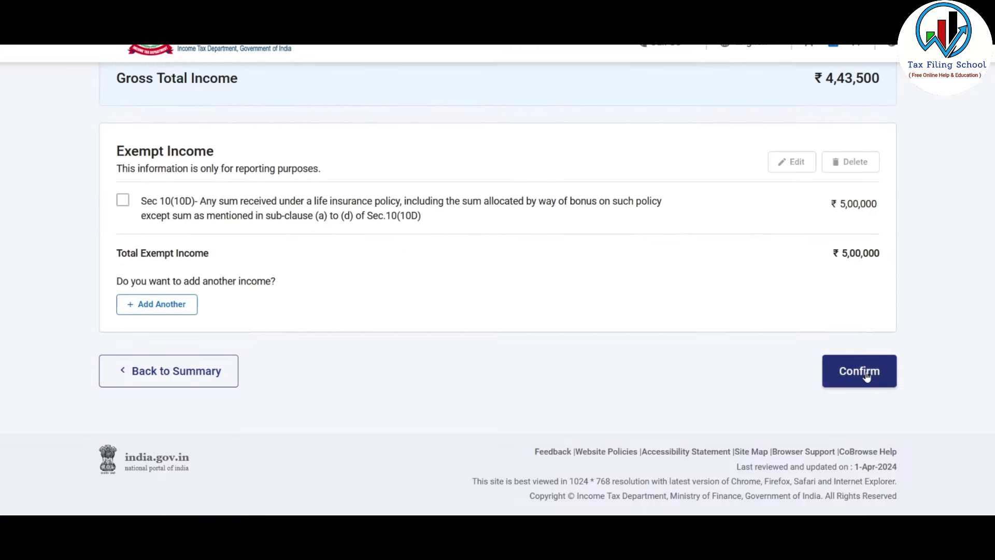
pyautogui.click(873, 380)
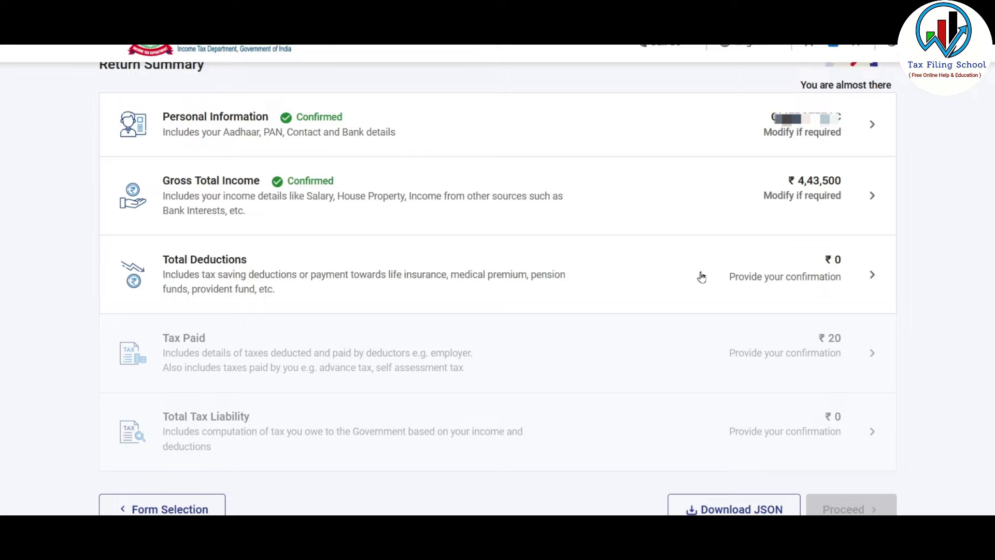
# - Open Total Deductions, look through the eligibility questions, then skip them, answering Yes
pyautogui.click(732, 273)
pyautogui.scroll(-6, 405, 262)
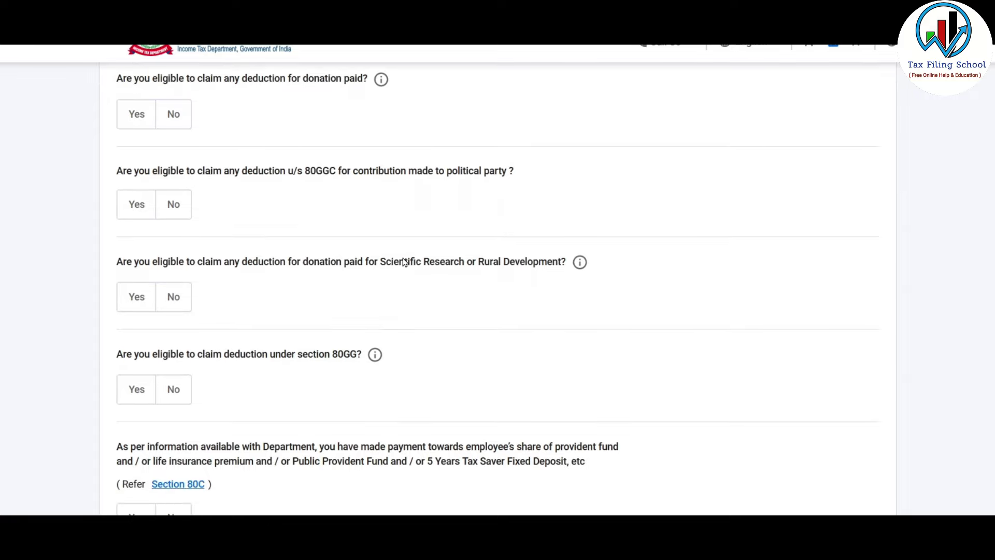
pyautogui.scroll(-3, 405, 262)
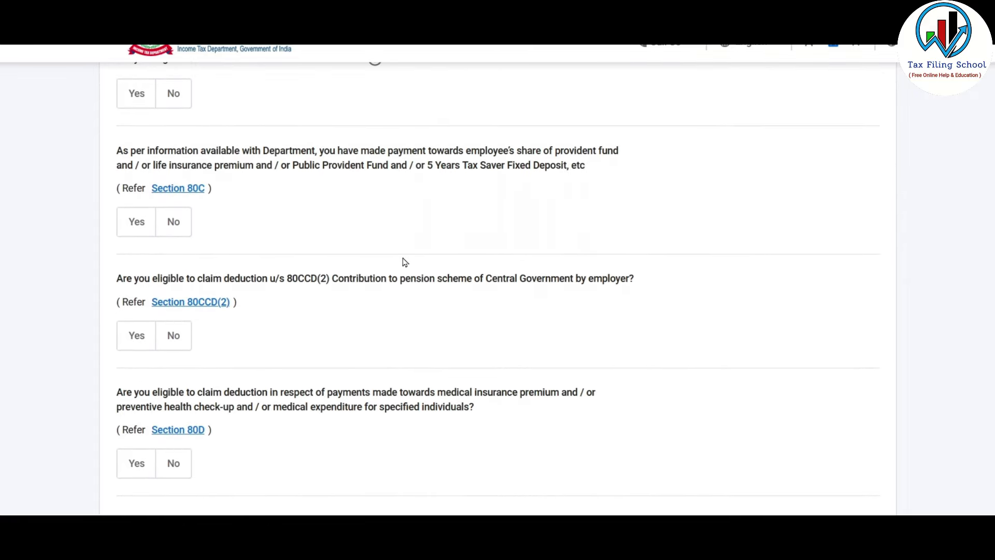
pyautogui.scroll(3, 344, 295)
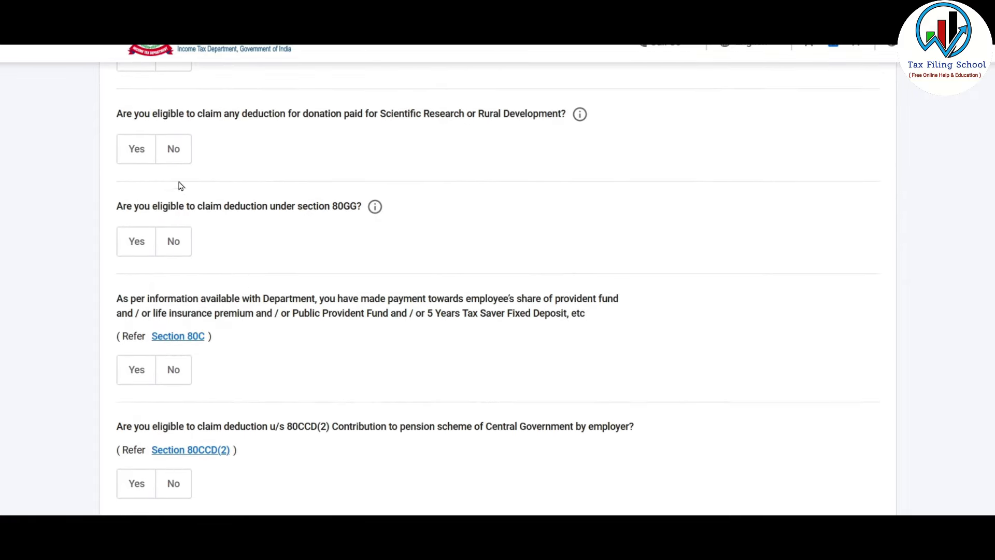
pyautogui.scroll(-13, 340, 238)
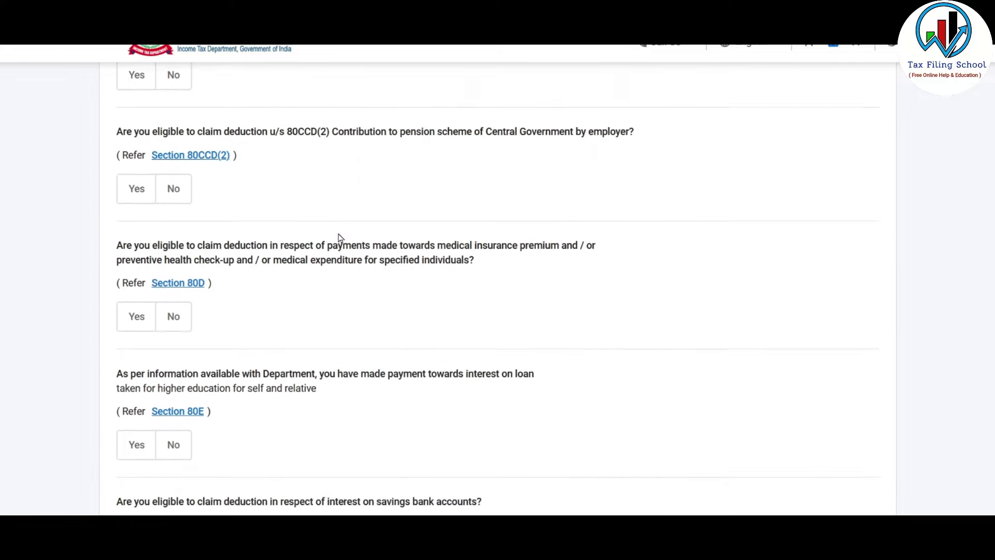
pyautogui.scroll(-3, 340, 238)
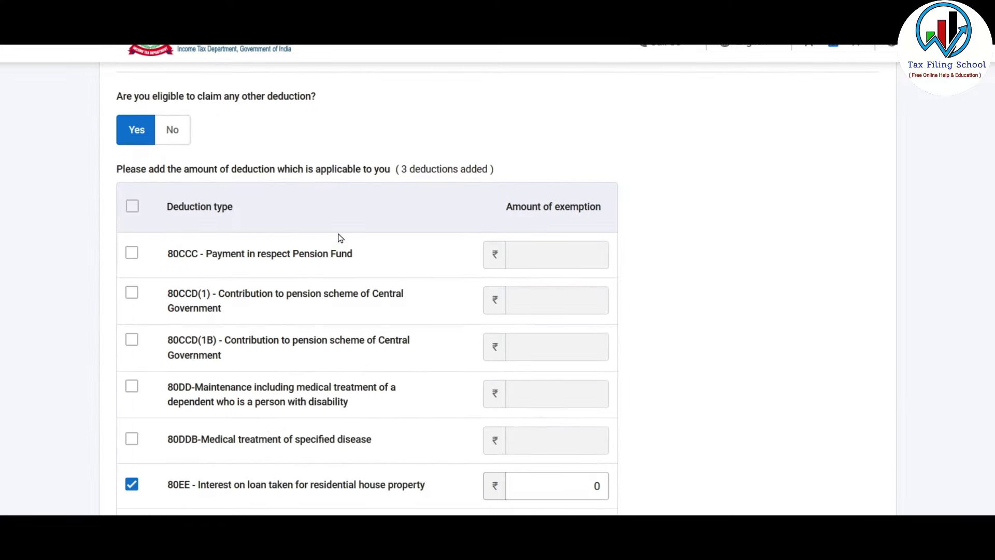
pyautogui.scroll(-6, 340, 238)
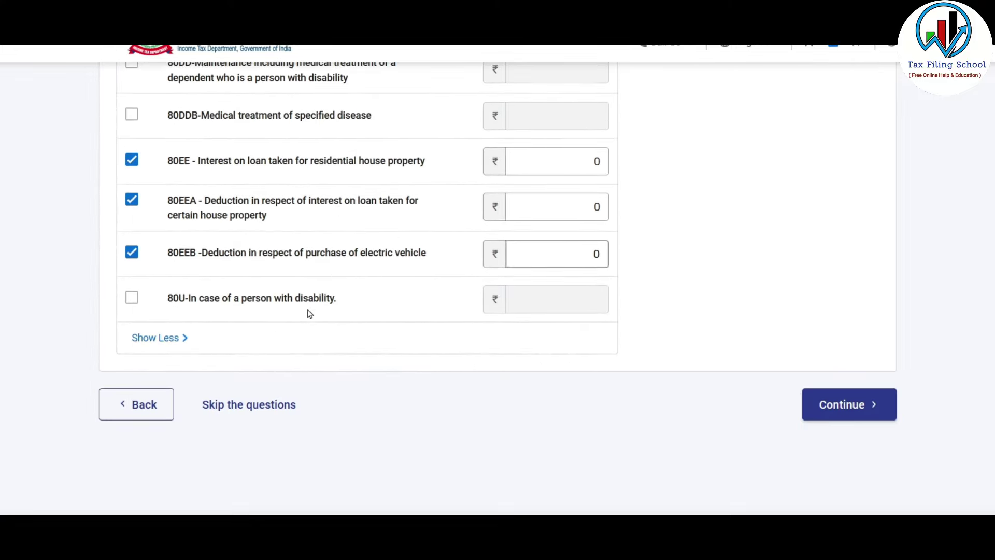
pyautogui.click(263, 413)
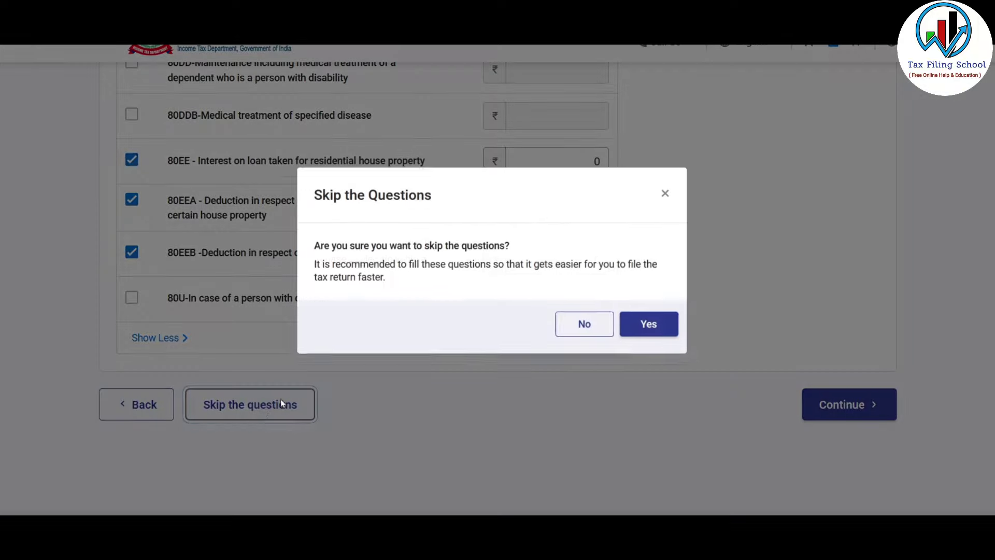
pyautogui.click(648, 324)
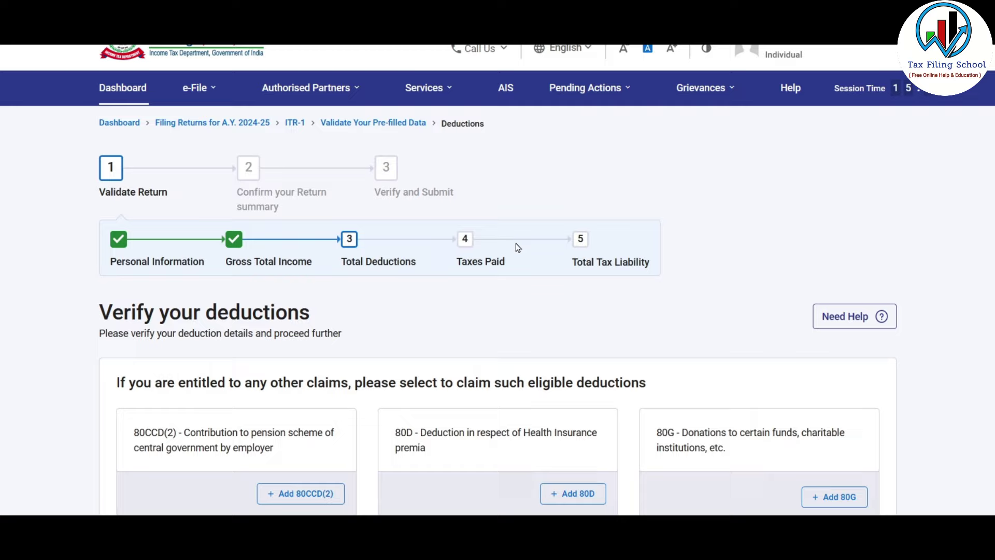
# - Start an 80D claim from the Health Insurance premia card
pyautogui.scroll(-6, 517, 247)
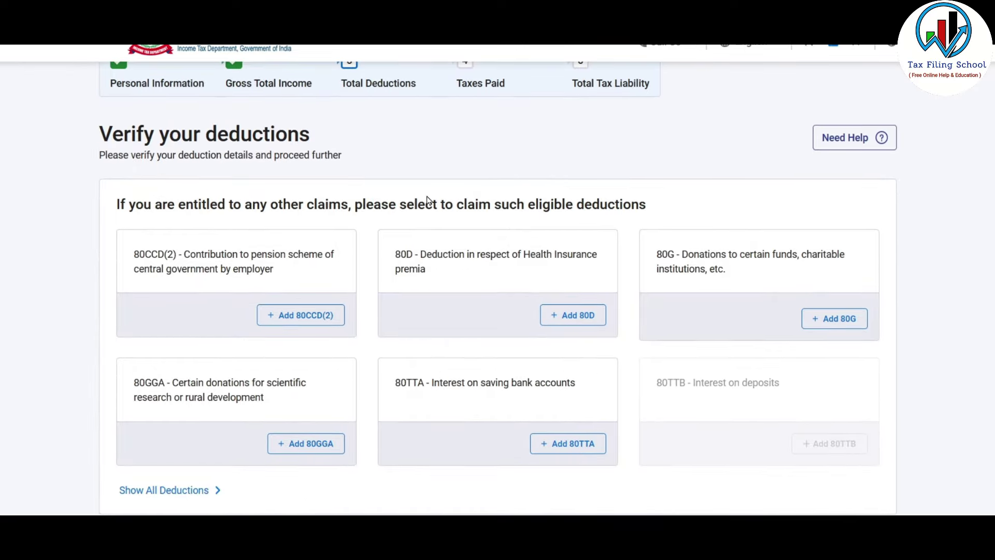
pyautogui.scroll(-2, 429, 200)
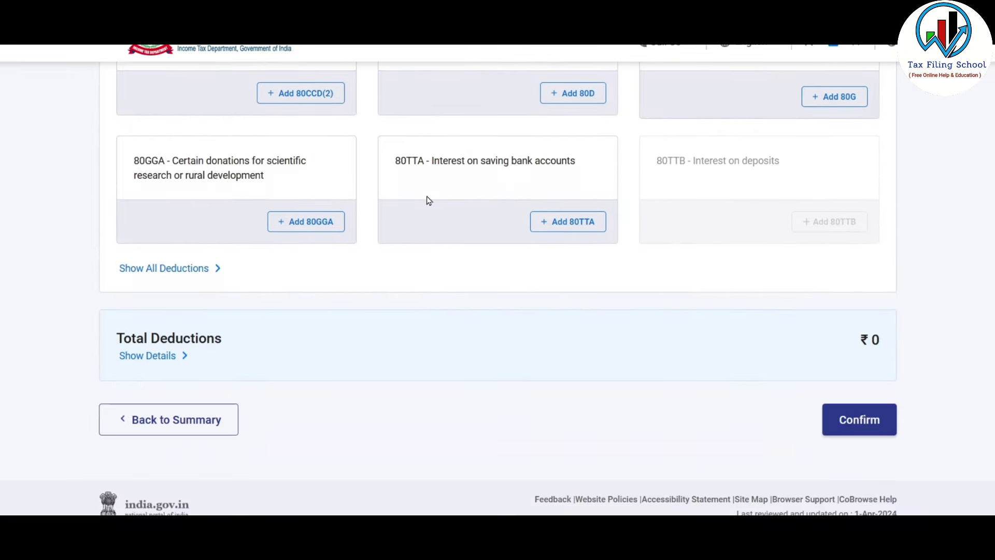
pyautogui.scroll(3, 428, 200)
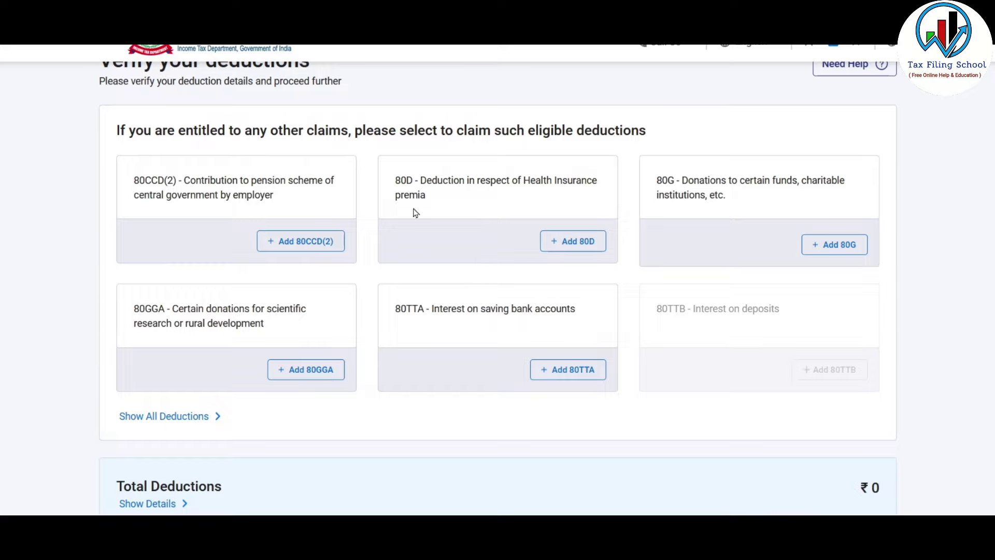
pyautogui.click(582, 241)
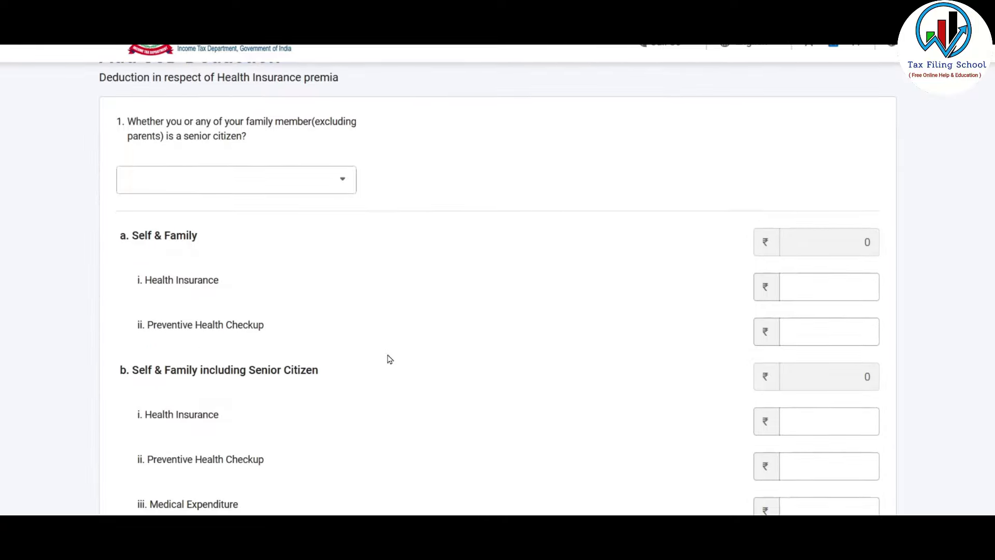
# - Answer No for self/family senior citizen and enter ₹25,000 health insurance premium
pyautogui.click(322, 179)
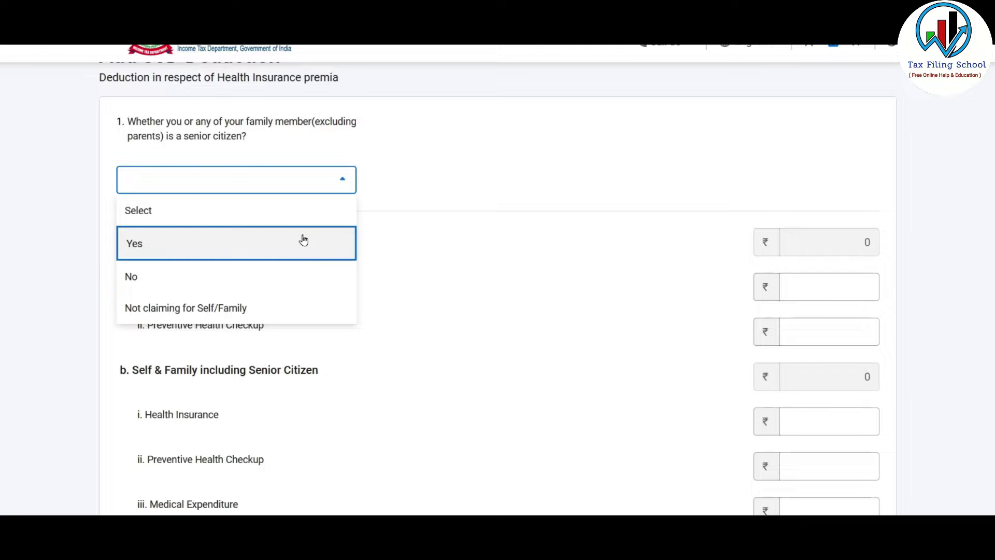
pyautogui.click(320, 278)
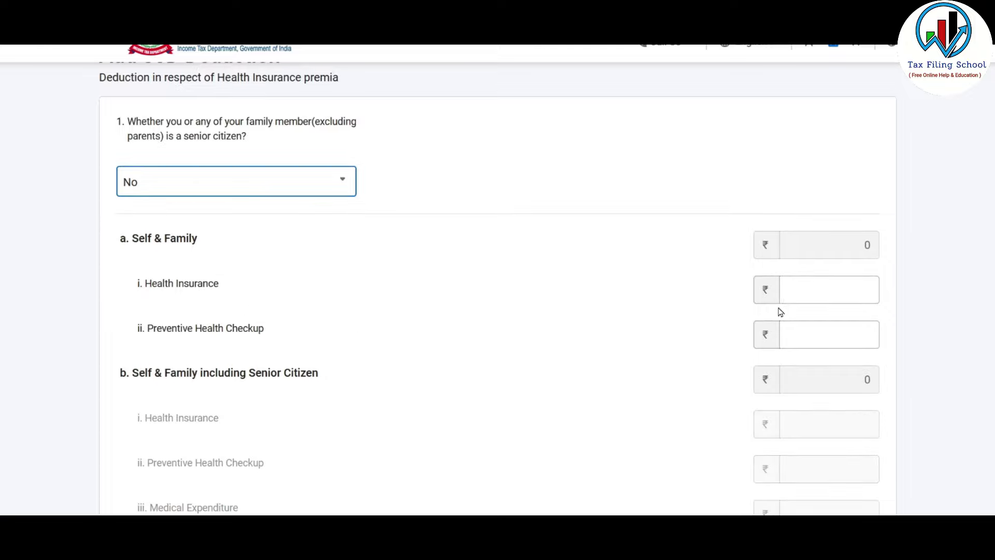
pyautogui.click(854, 288)
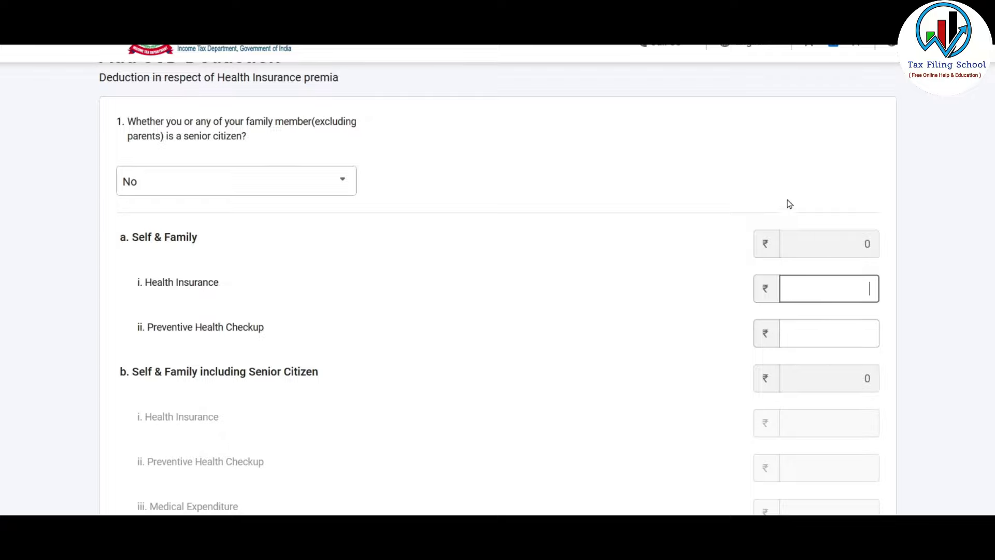
pyautogui.write('25000')
pyautogui.press('Tab')
pyautogui.scroll(-7, 517, 222)
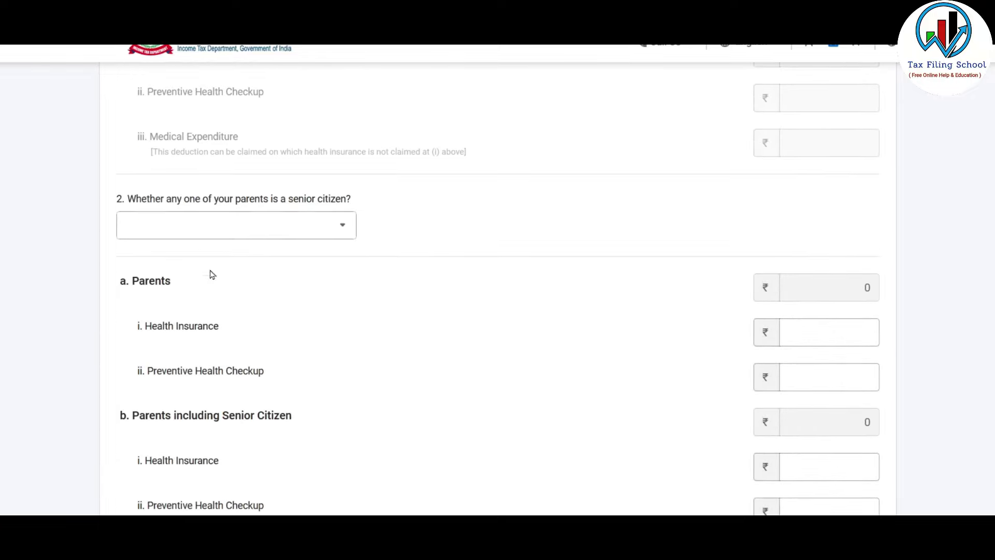
pyautogui.scroll(1, 290, 285)
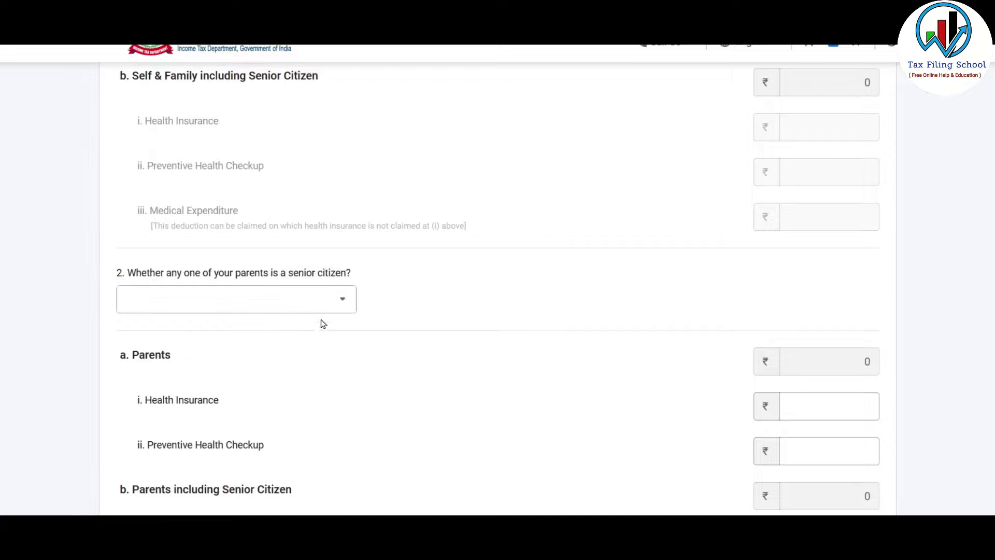
# - Mark parents as senior citizens, enter ₹50,000 medical expenditure, and add the ₹75,000 80D claim
pyautogui.click(331, 301)
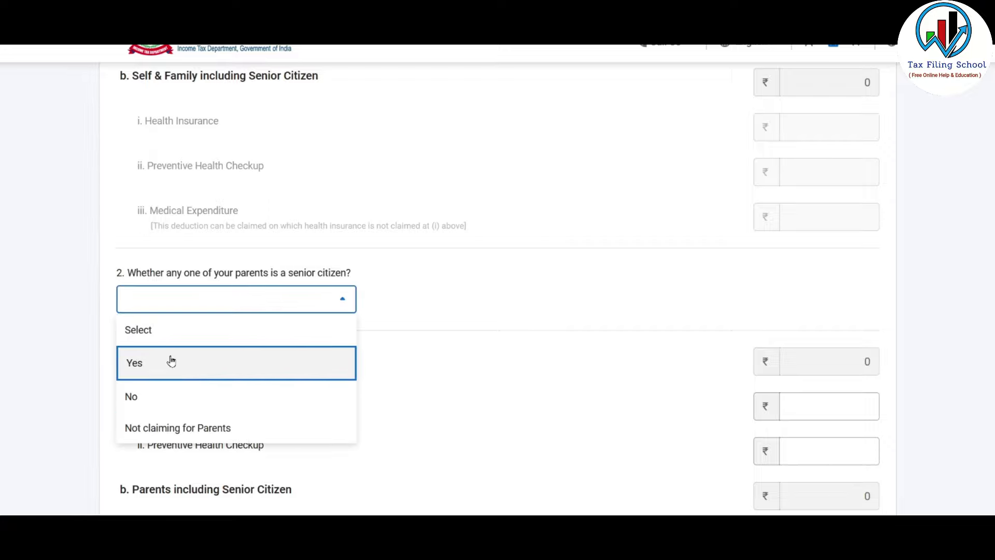
pyautogui.click(210, 358)
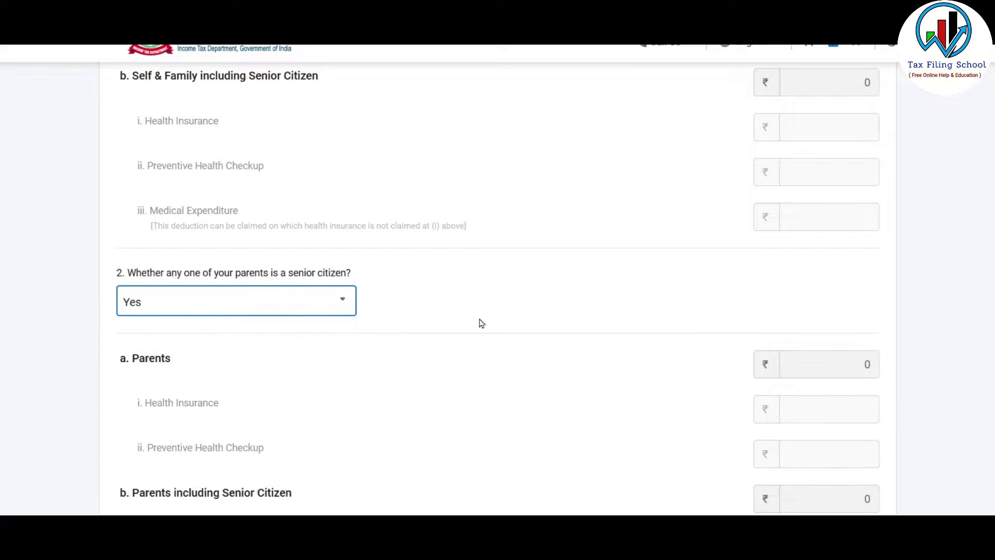
pyautogui.scroll(-4, 480, 321)
pyautogui.click(207, 245)
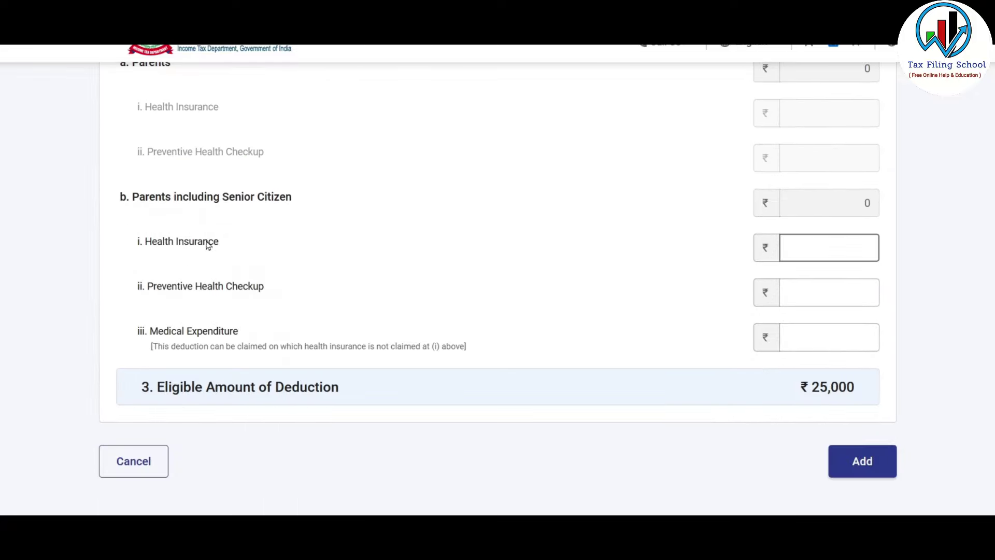
pyautogui.click(821, 330)
pyautogui.write('50000')
pyautogui.click(964, 337)
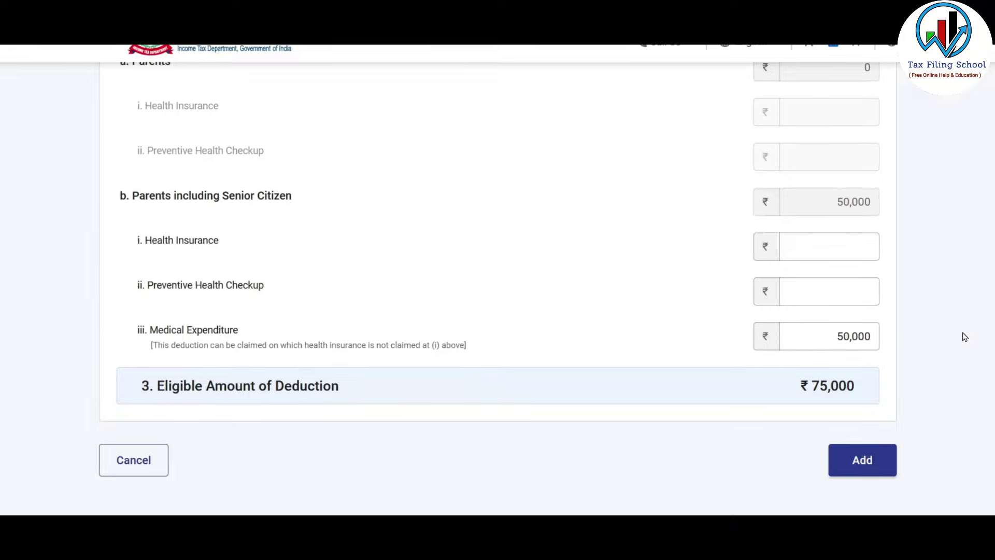
pyautogui.click(861, 465)
pyautogui.scroll(-3, 708, 282)
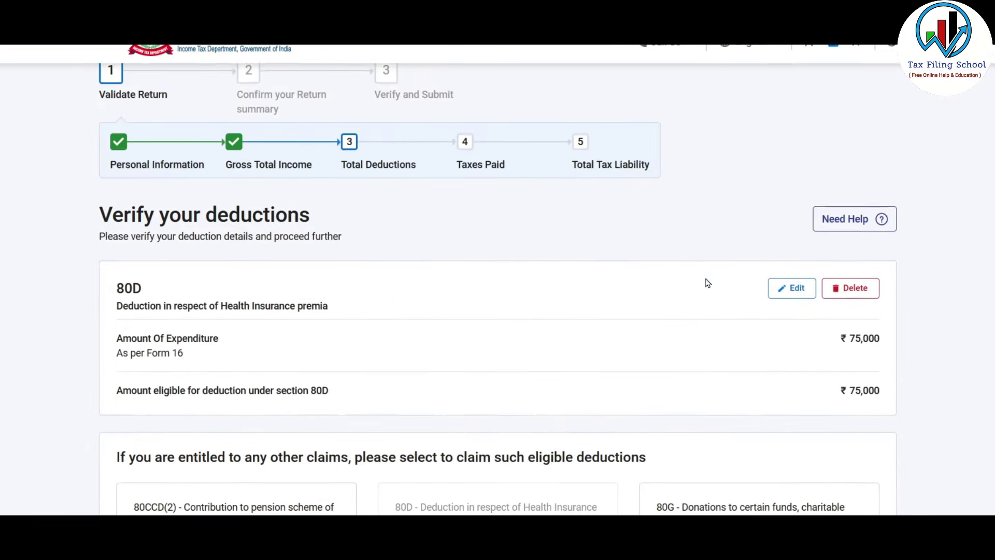
# - Reveal the full list of available deductions on the Verify your deductions page
pyautogui.scroll(-2, 363, 212)
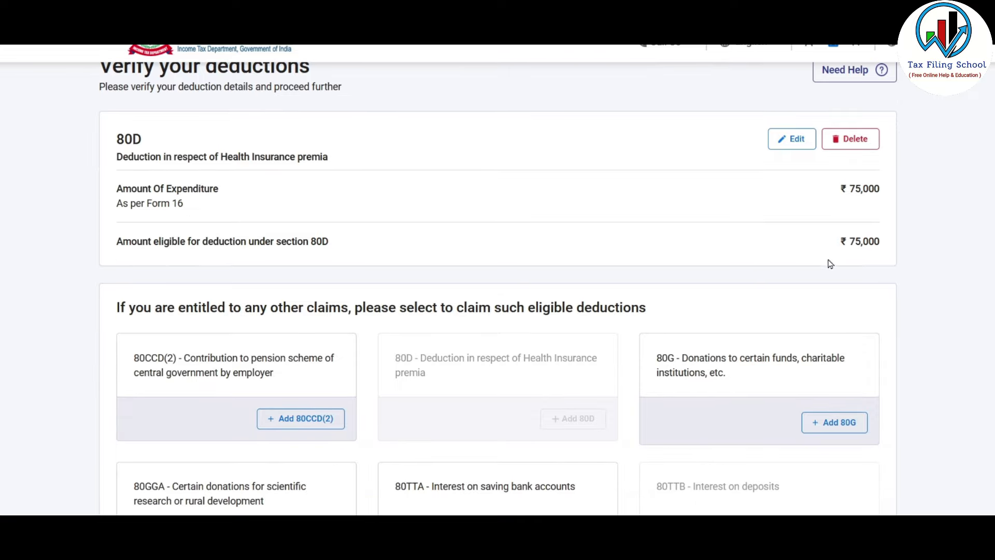
pyautogui.scroll(1, 852, 238)
pyautogui.scroll(-3, 614, 362)
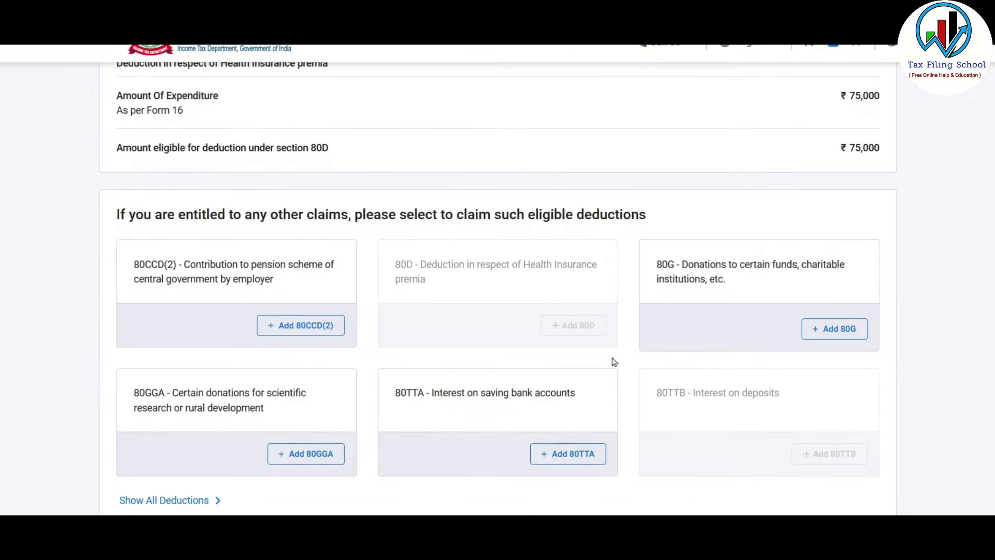
pyautogui.scroll(-1, 615, 362)
pyautogui.scroll(-1, 615, 362)
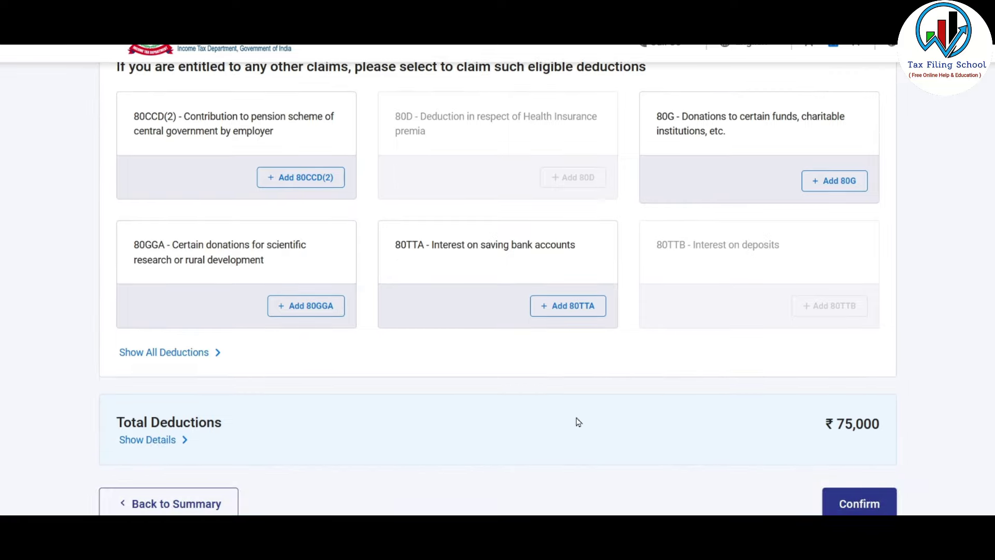
pyautogui.click(205, 355)
# - Select the 80C deduction and open its Add form
pyautogui.scroll(-3, 650, 228)
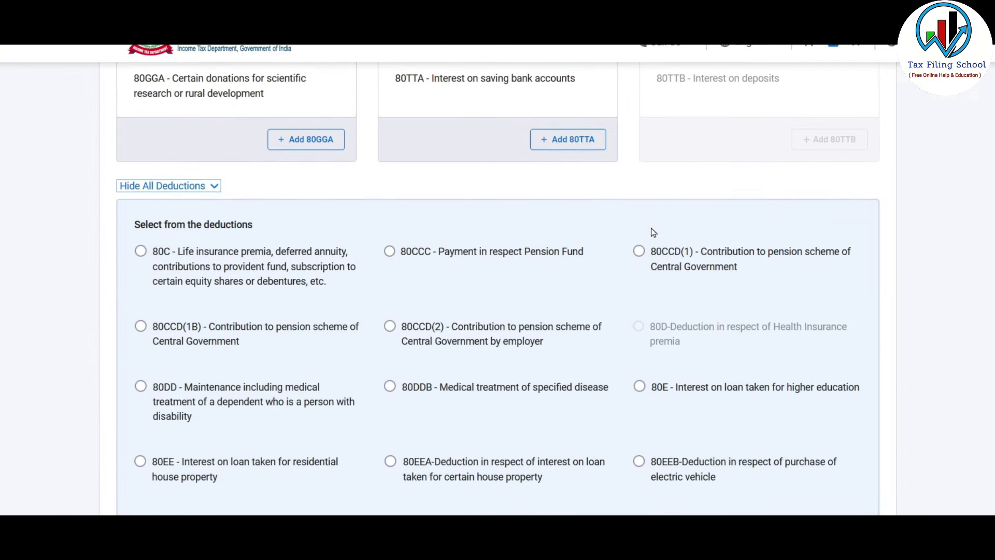
pyautogui.scroll(-3, 652, 231)
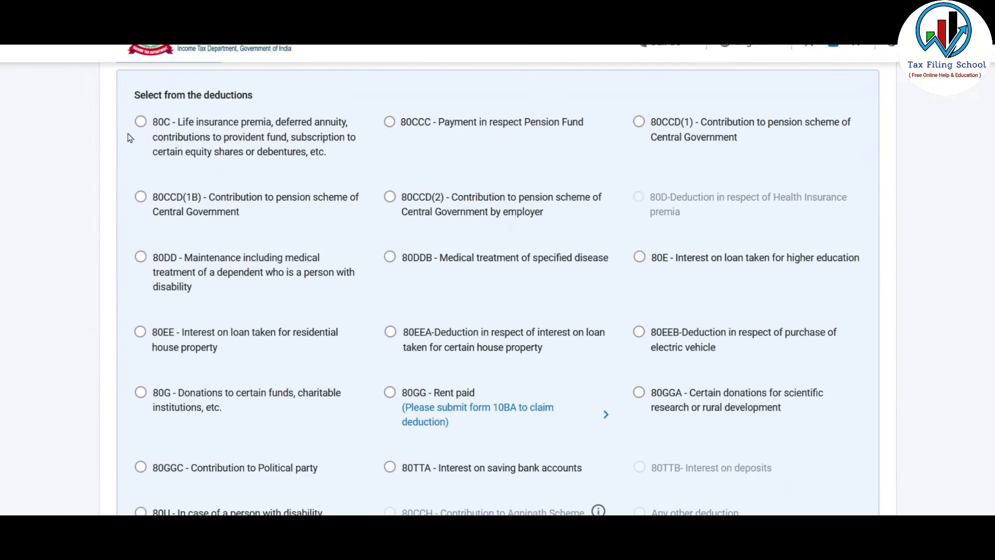
pyautogui.click(140, 121)
pyautogui.click(141, 197)
pyautogui.click(141, 122)
pyautogui.scroll(-4, 231, 162)
pyautogui.click(229, 346)
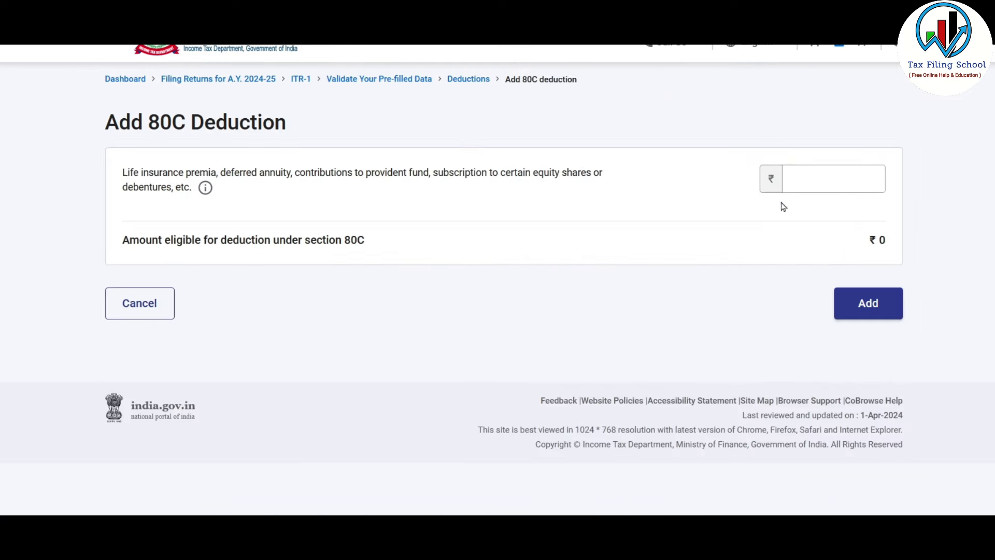
# - Enter ₹1,50,000 as the 80C deduction amount and add it
pyautogui.click(834, 176)
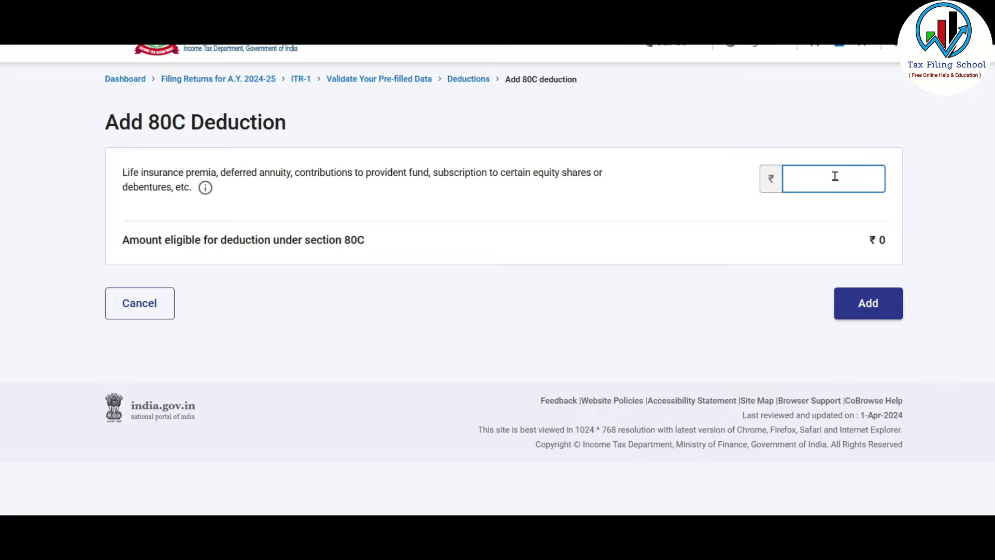
pyautogui.write('150000')
pyautogui.click(790, 317)
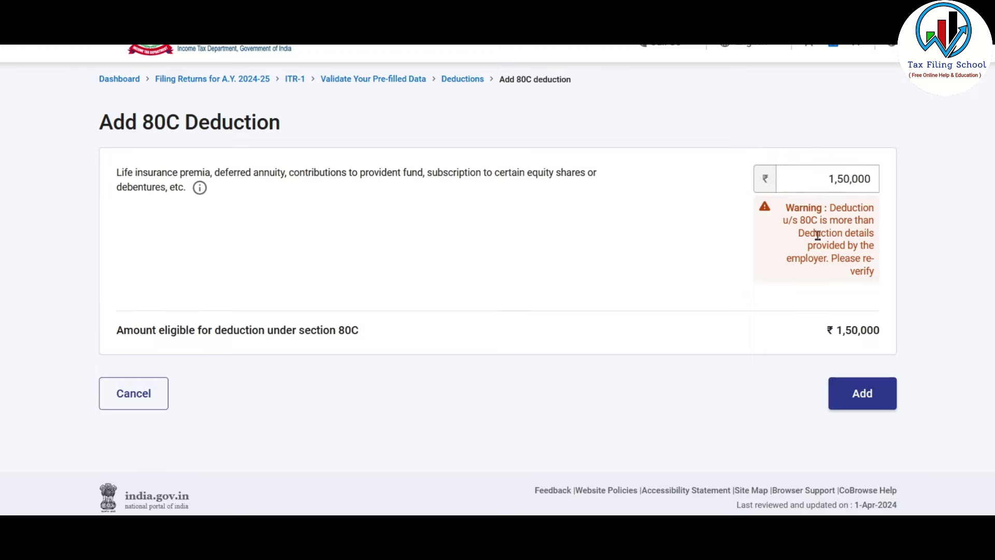
pyautogui.click(869, 393)
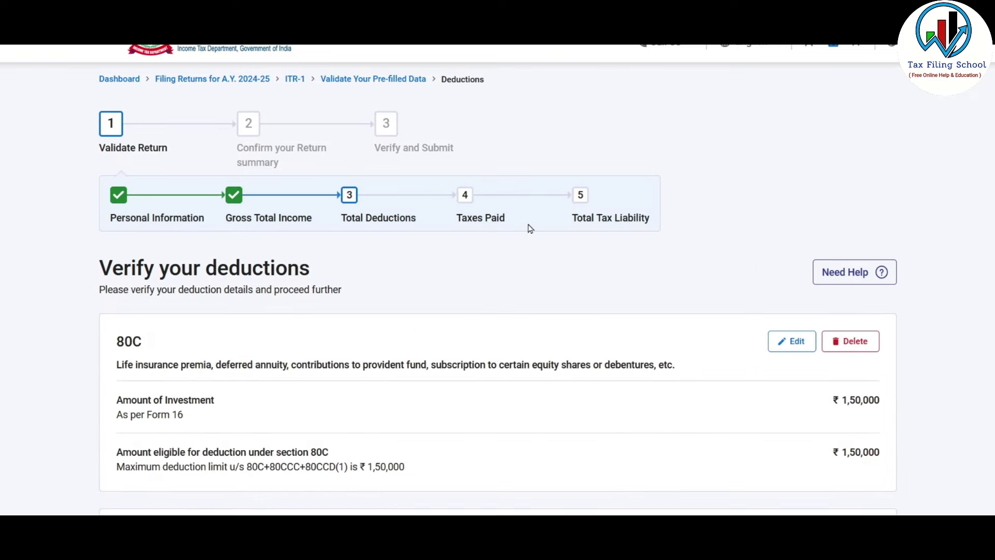
# - Confirm ₹2,25,000 total deductions and open the Tax Paid details showing ₹20
pyautogui.scroll(-10, 529, 228)
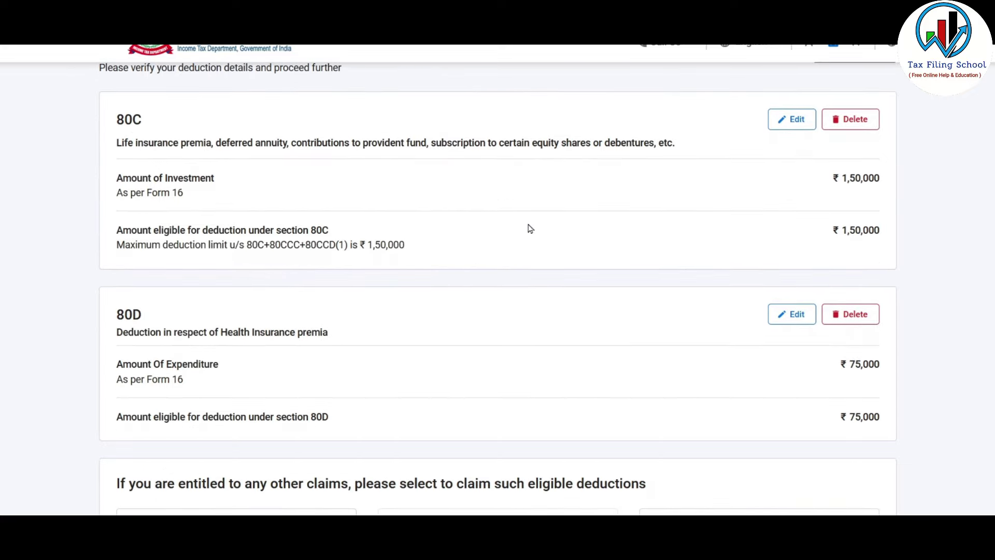
pyautogui.scroll(-3, 527, 223)
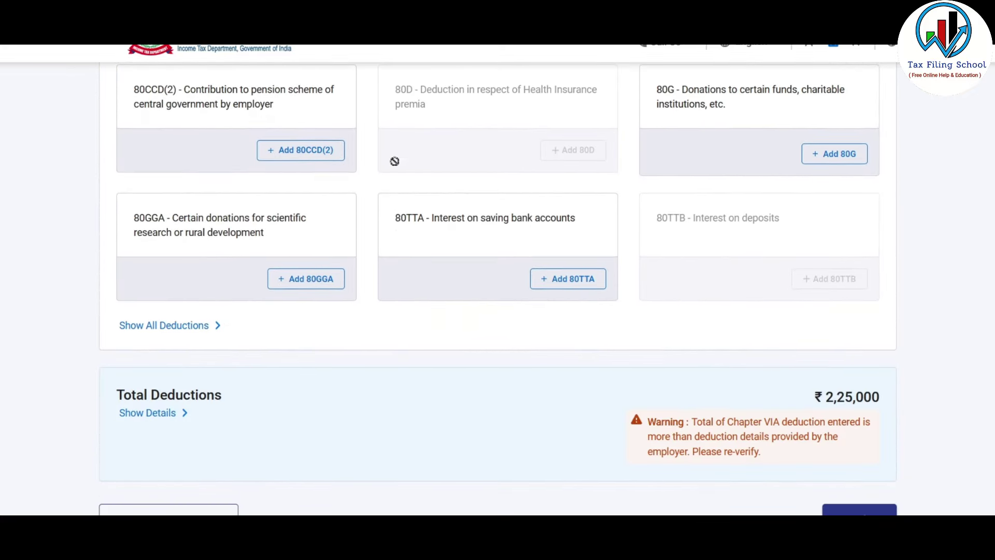
pyautogui.scroll(-3, 521, 271)
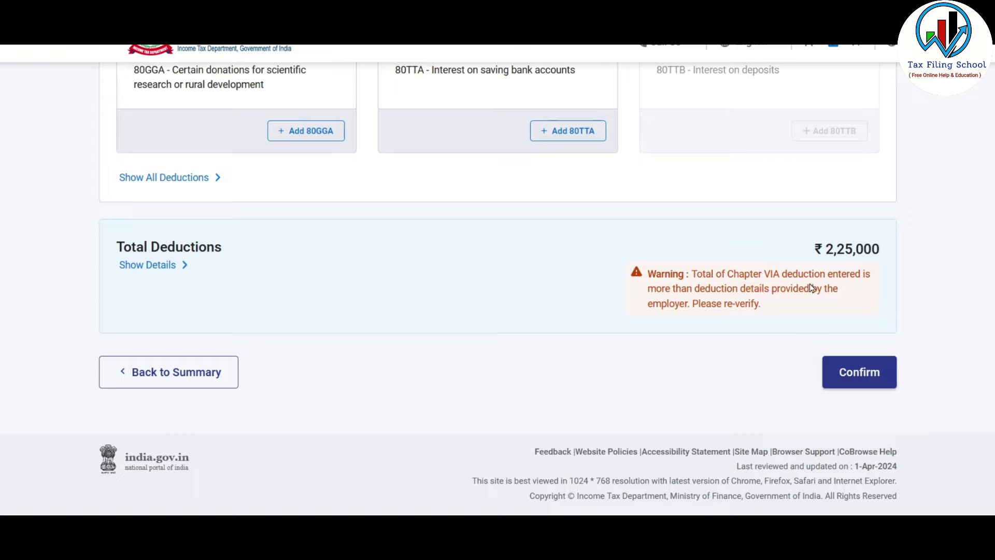
pyautogui.click(879, 379)
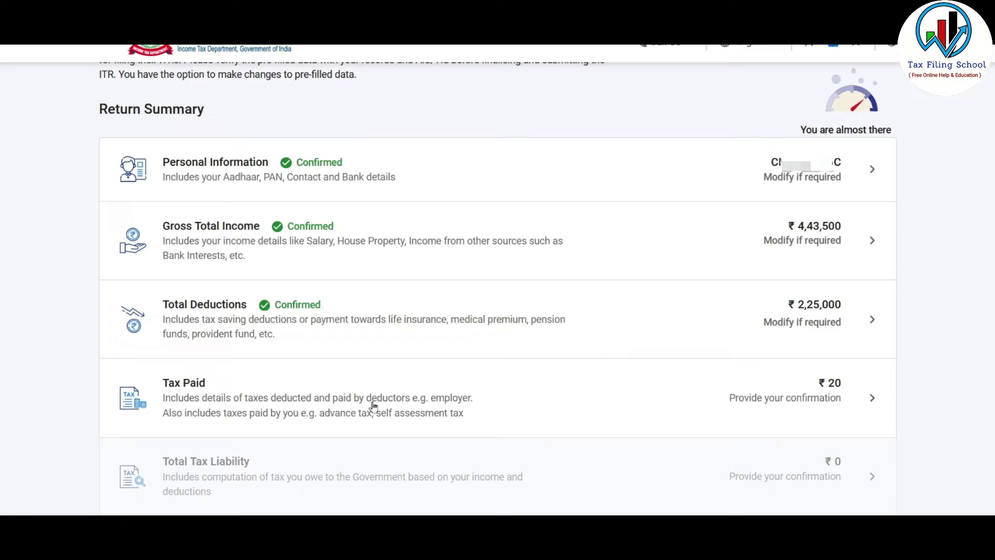
pyautogui.click(650, 398)
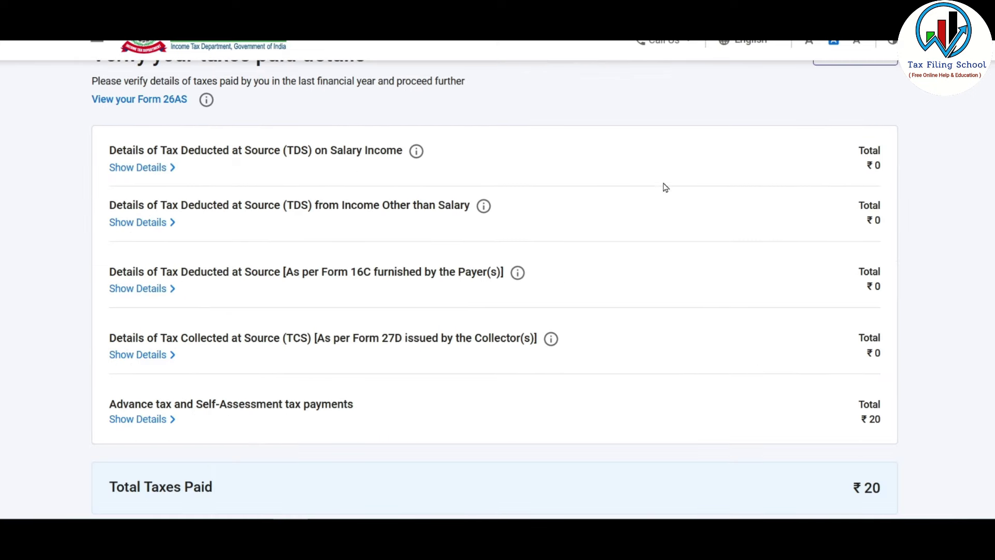
# - Review TDS on salary details, discard an extra deductor form, and confirm ₹20 taxes paid
pyautogui.click(147, 169)
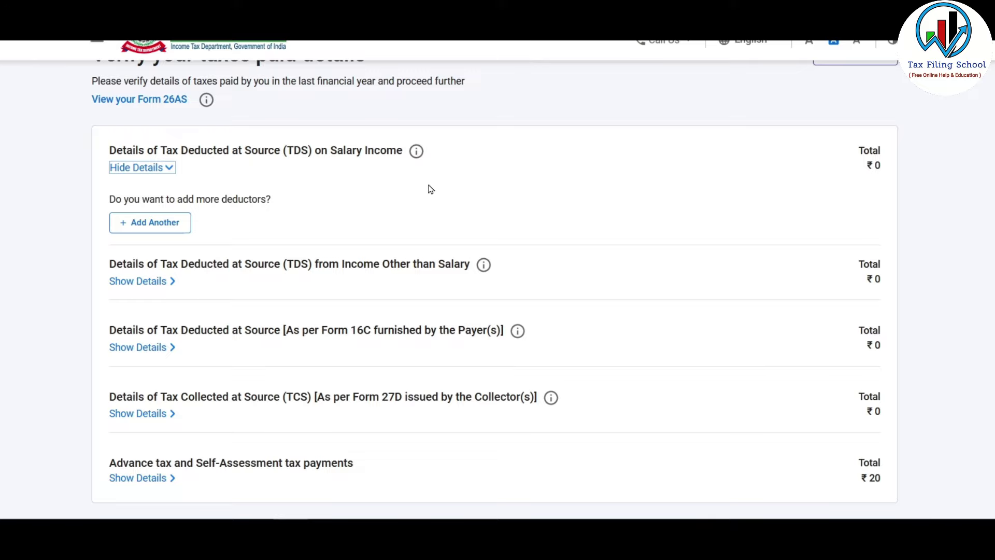
pyautogui.click(165, 223)
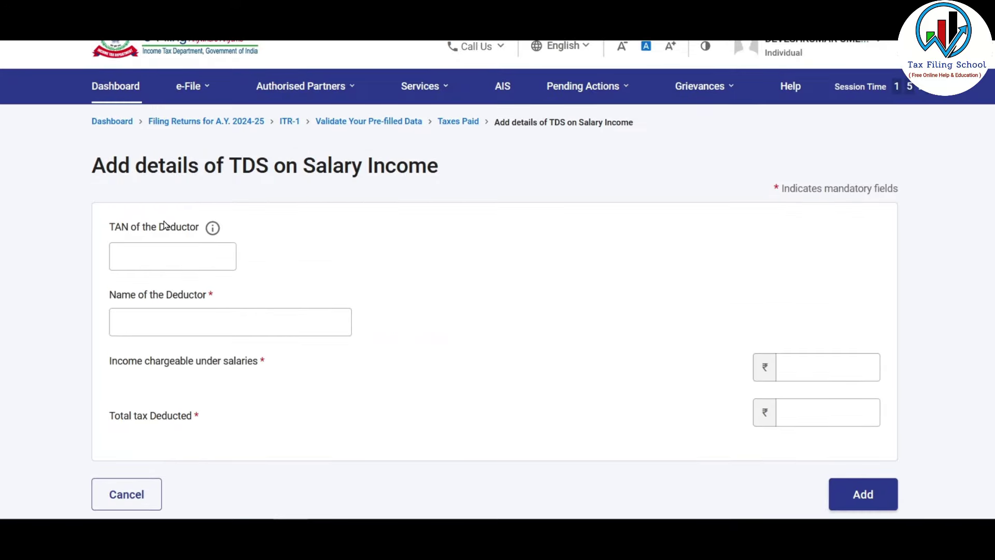
pyautogui.scroll(-2, 165, 226)
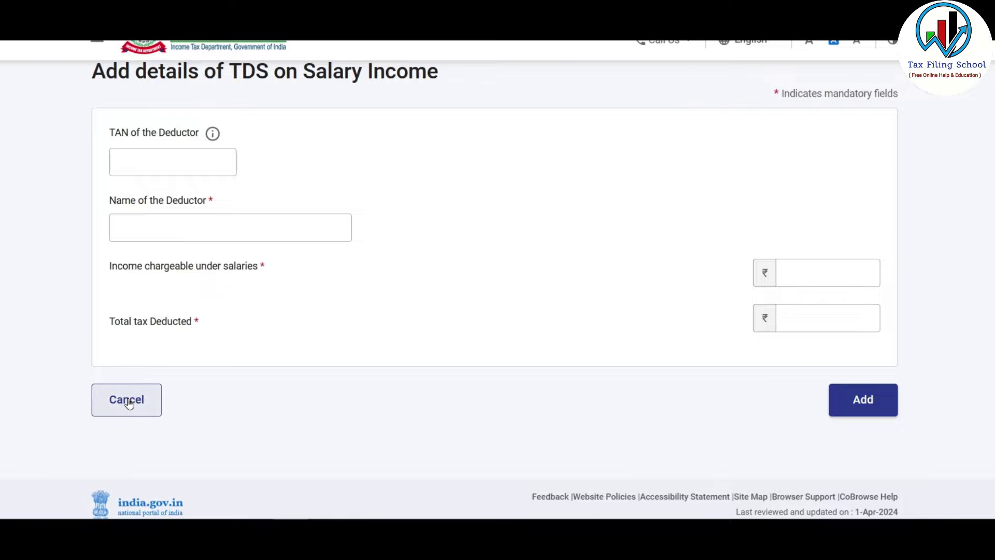
pyautogui.click(129, 404)
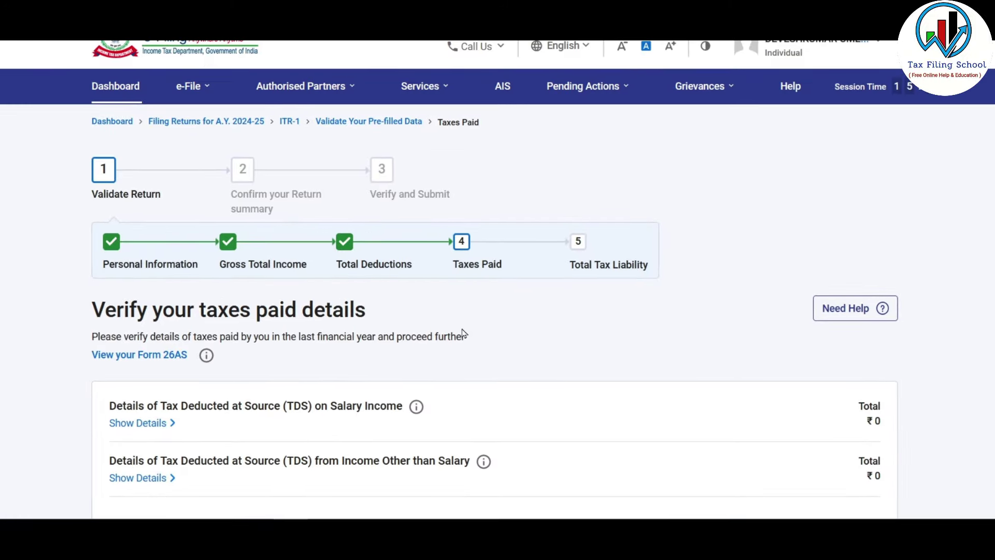
pyautogui.scroll(-2, 462, 333)
pyautogui.scroll(-4, 462, 334)
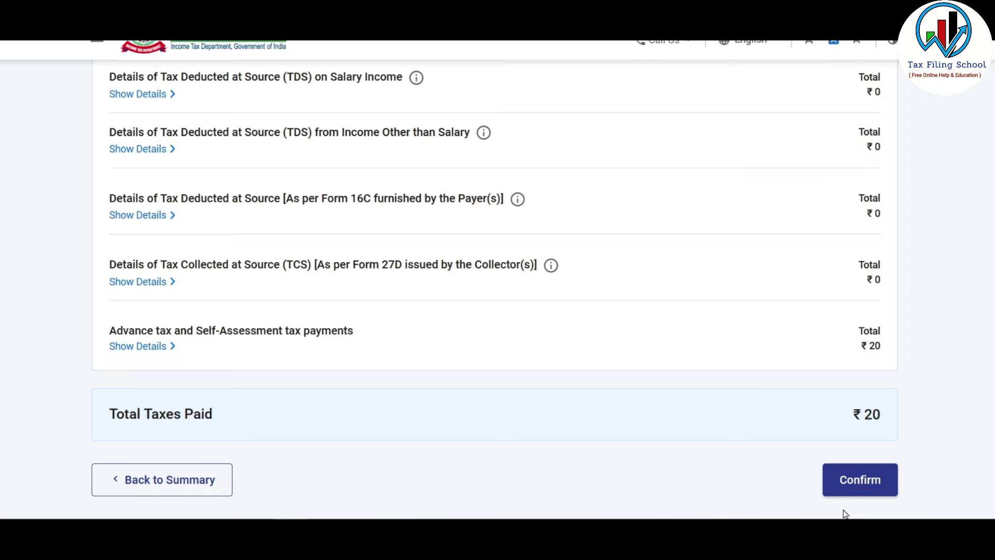
pyautogui.click(865, 479)
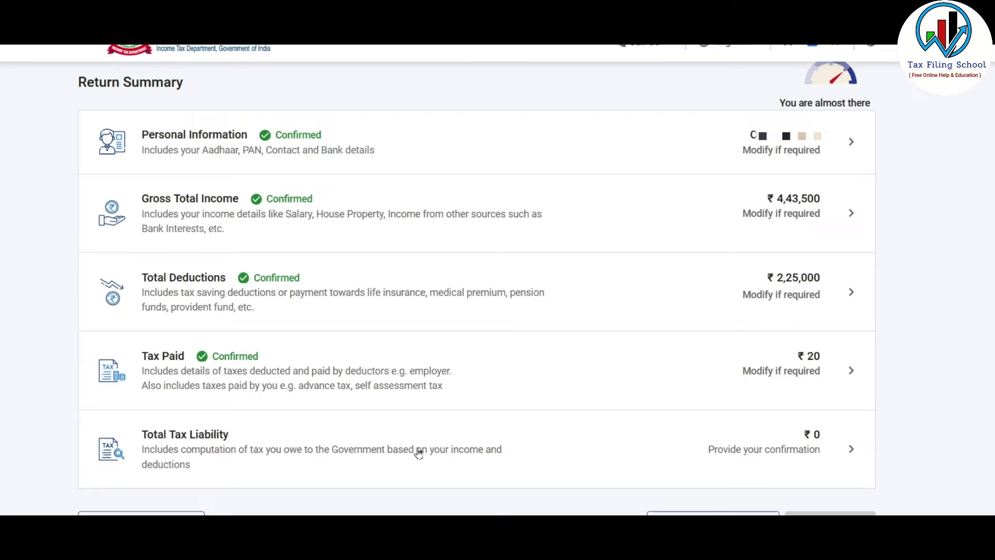
# - Open Total Tax Liability and expand the slab-wise tax payable calculation
pyautogui.click(585, 446)
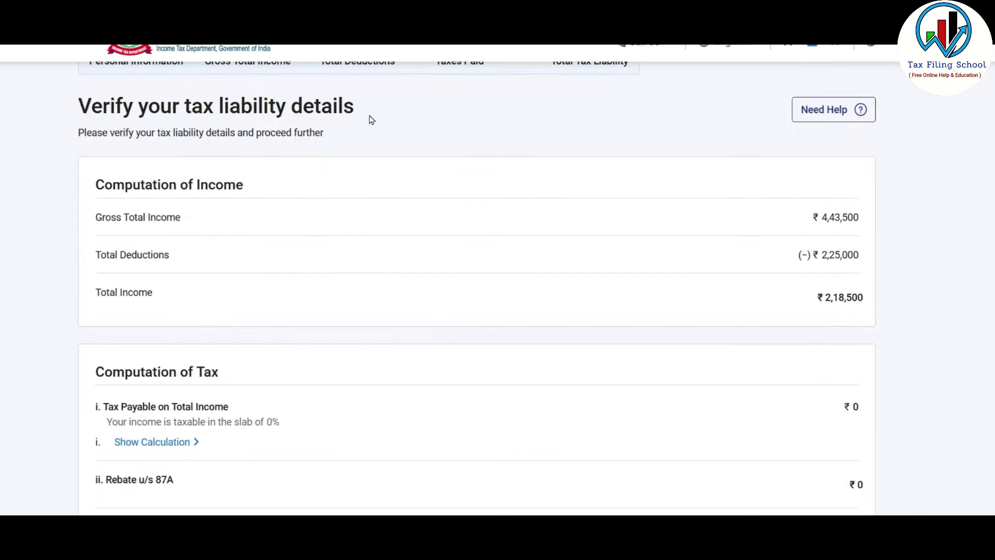
pyautogui.scroll(-2, 365, 127)
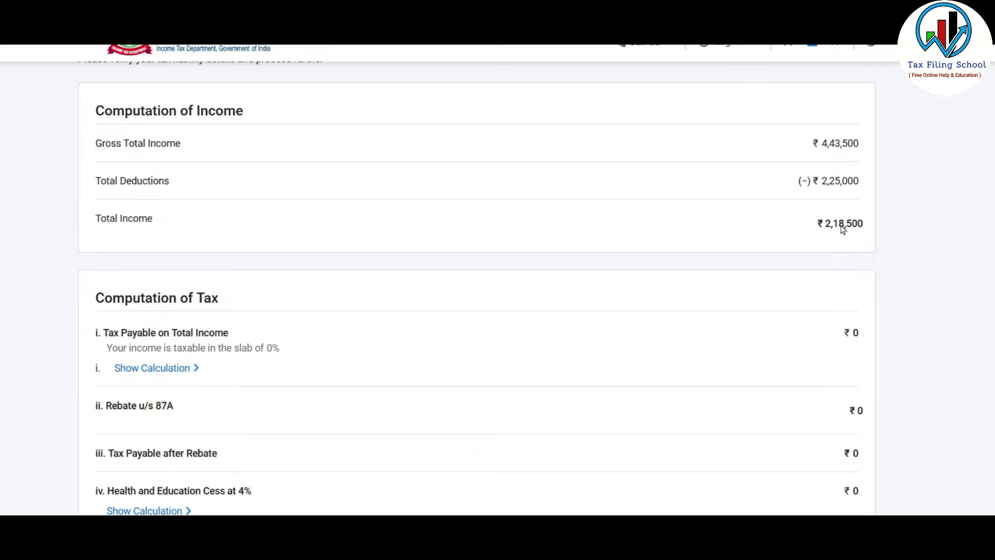
pyautogui.scroll(-3, 697, 171)
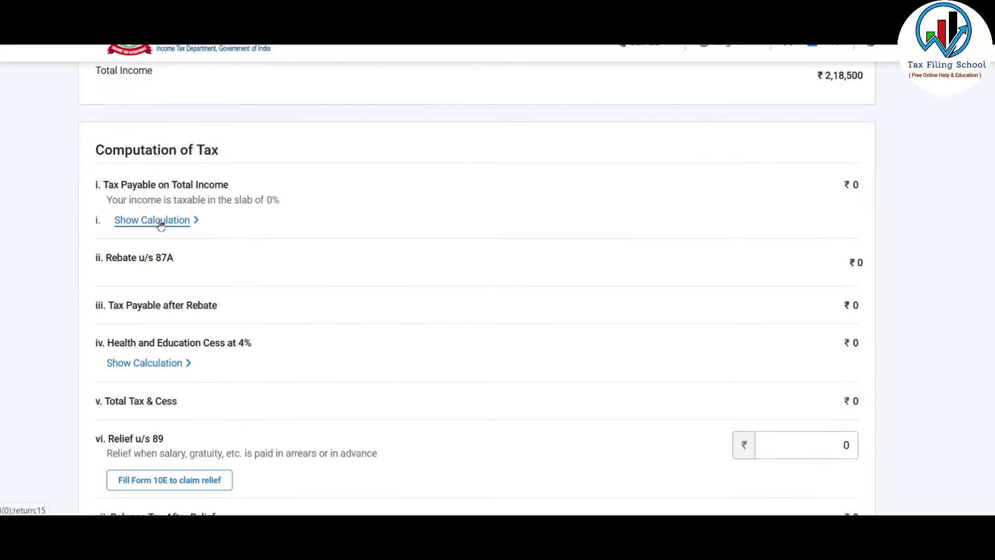
pyautogui.click(177, 222)
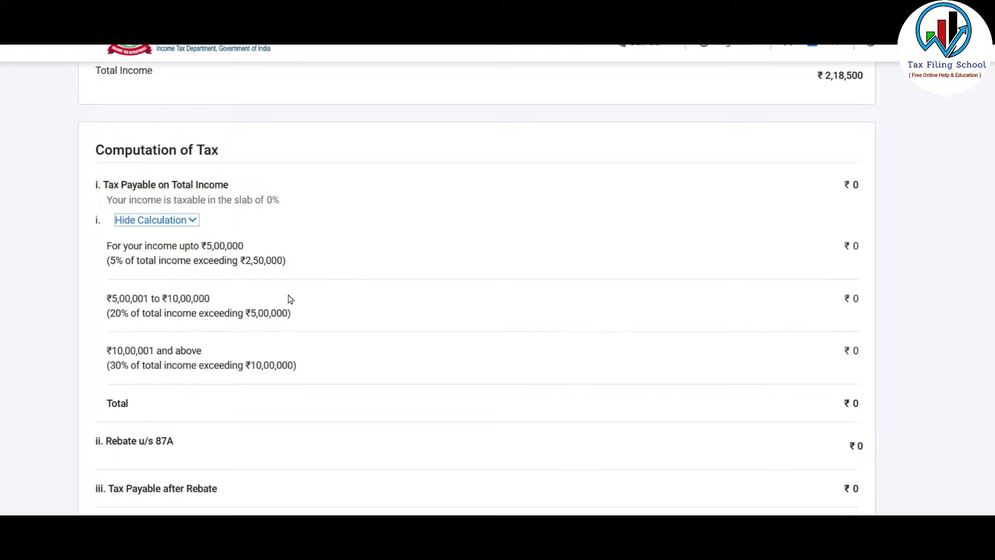
# - Highlight the Rebate u/s 87A heading and amount while reviewing the ₹0 slabs
pyautogui.scroll(-3, 436, 199)
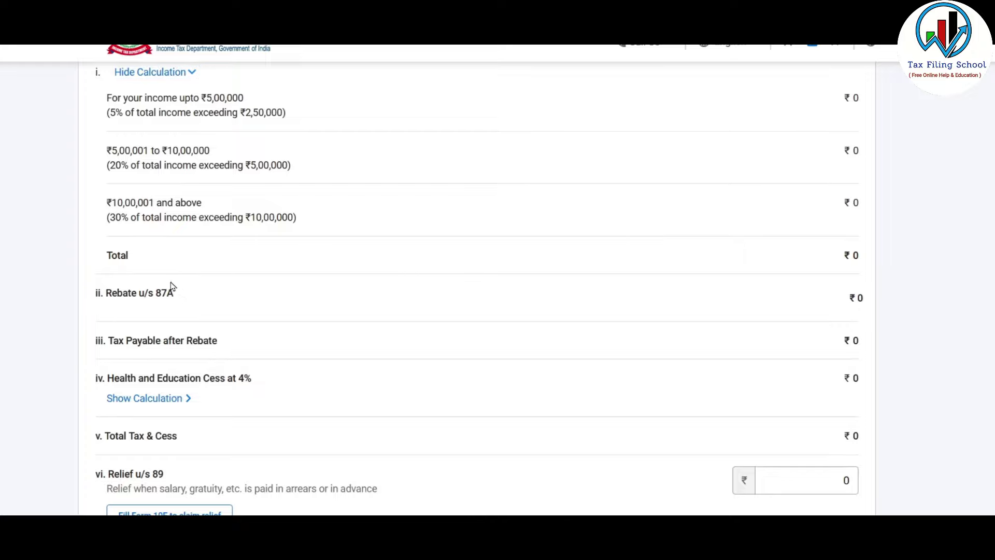
pyautogui.doubleClick(160, 295)
pyautogui.moveTo(161, 300); pyautogui.dragTo(101, 300)
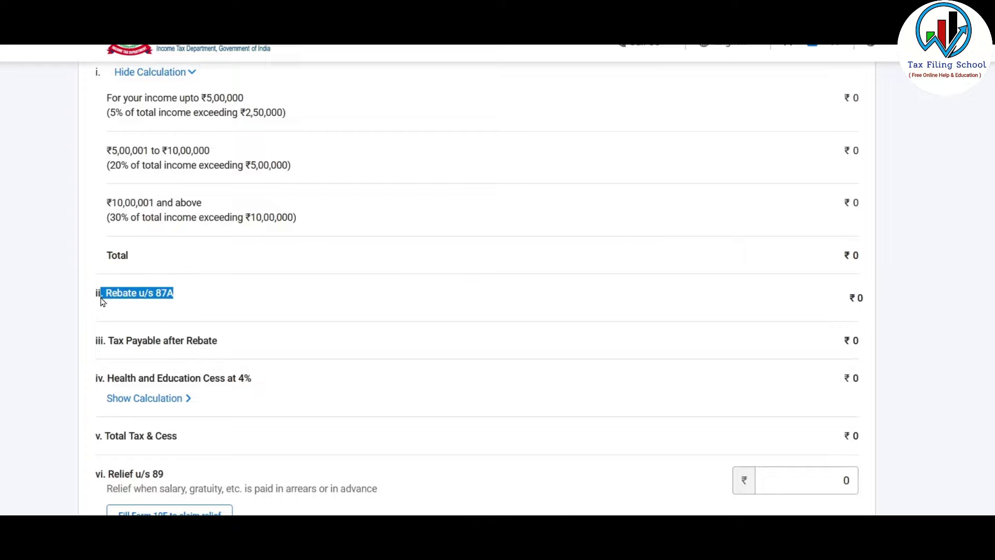
pyautogui.doubleClick(198, 298)
pyautogui.scroll(3, 200, 299)
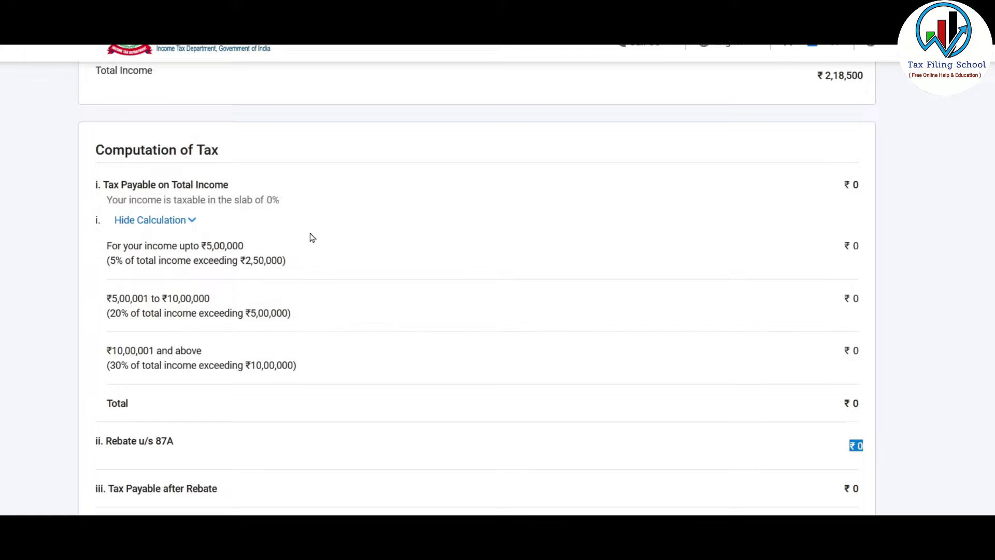
pyautogui.scroll(-3, 312, 237)
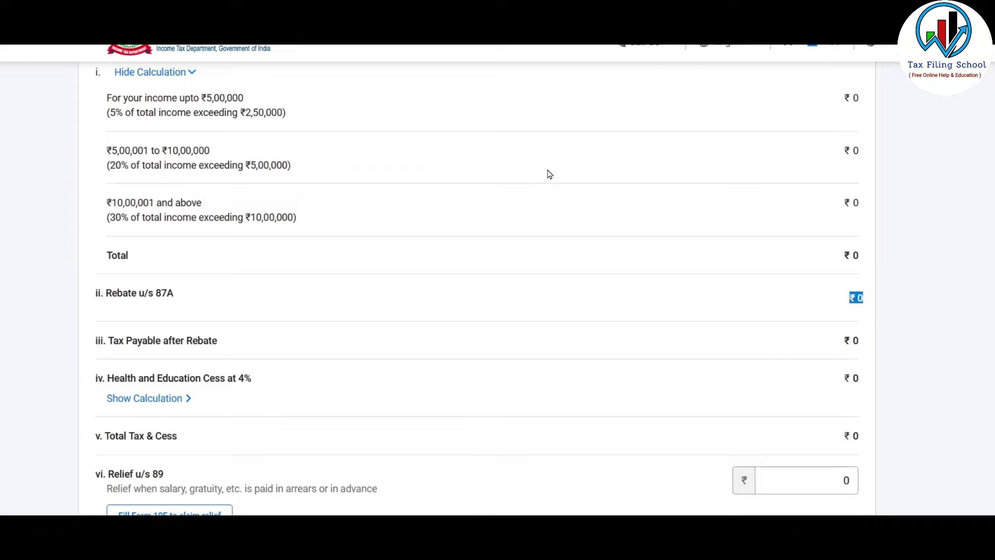
pyautogui.scroll(-6, 672, 280)
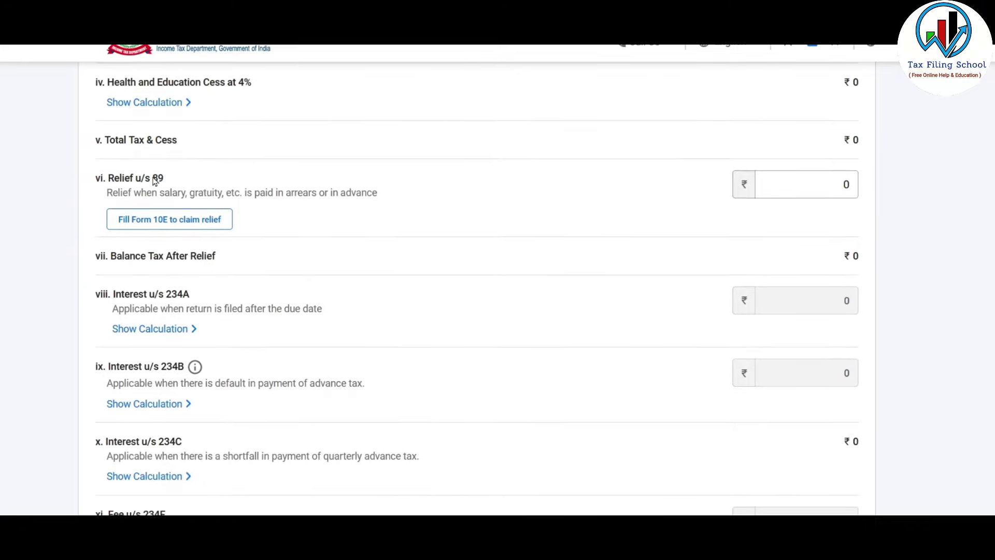
# - Clear the Relief u/s 89 amount and confirm the zero-tax computation
pyautogui.moveTo(155, 179); pyautogui.dragTo(252, 196)
pyautogui.click(253, 195)
pyautogui.moveTo(288, 194); pyautogui.dragTo(318, 198)
pyautogui.click(807, 187)
pyautogui.press('BackSpace')
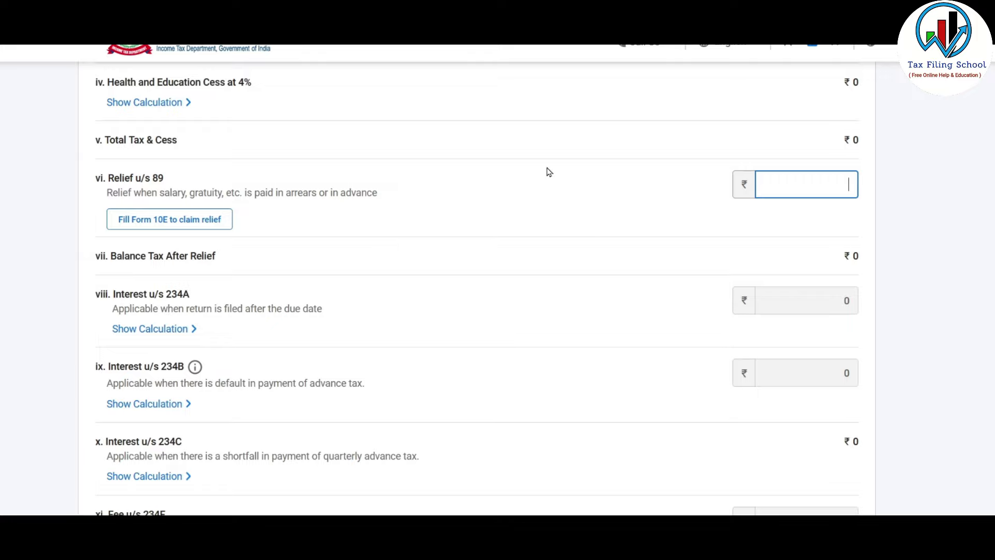
pyautogui.scroll(-3, 548, 171)
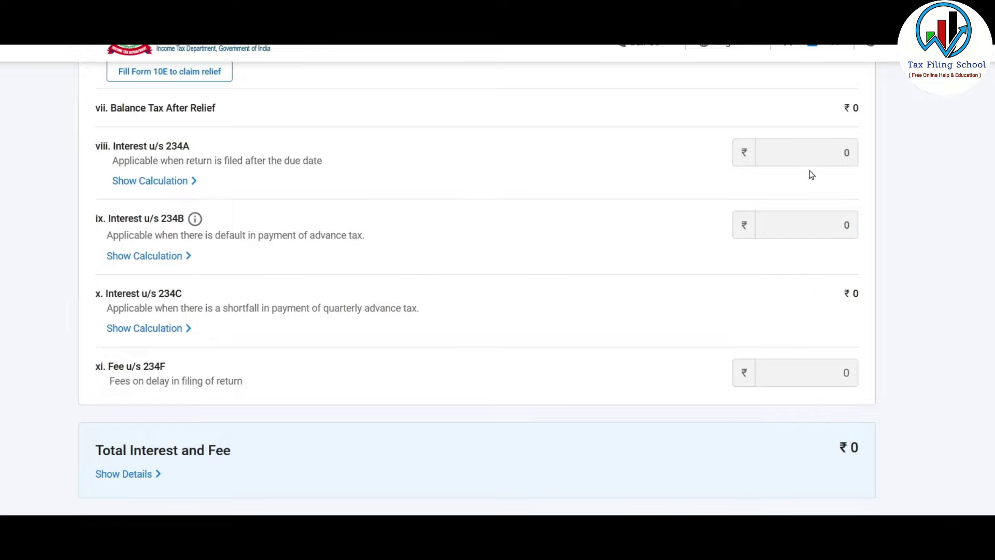
pyautogui.scroll(-4, 578, 234)
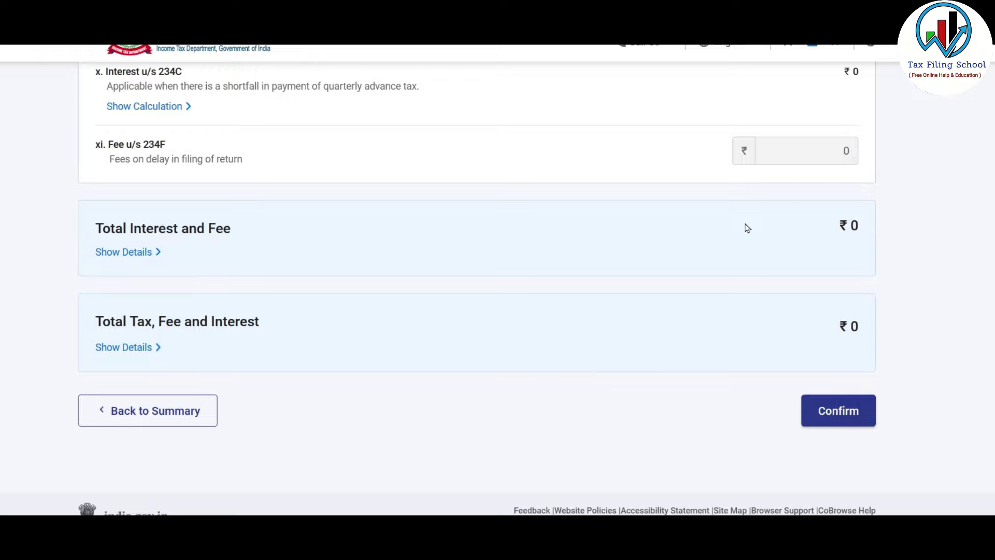
pyautogui.click(851, 415)
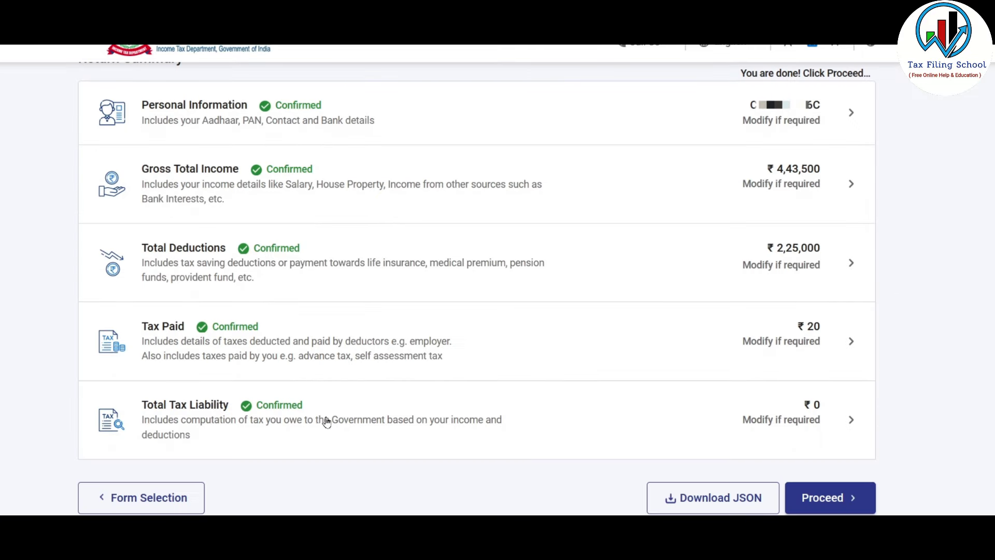
# - Move past the ₹20 refund summary and review the tax details
pyautogui.click(840, 497)
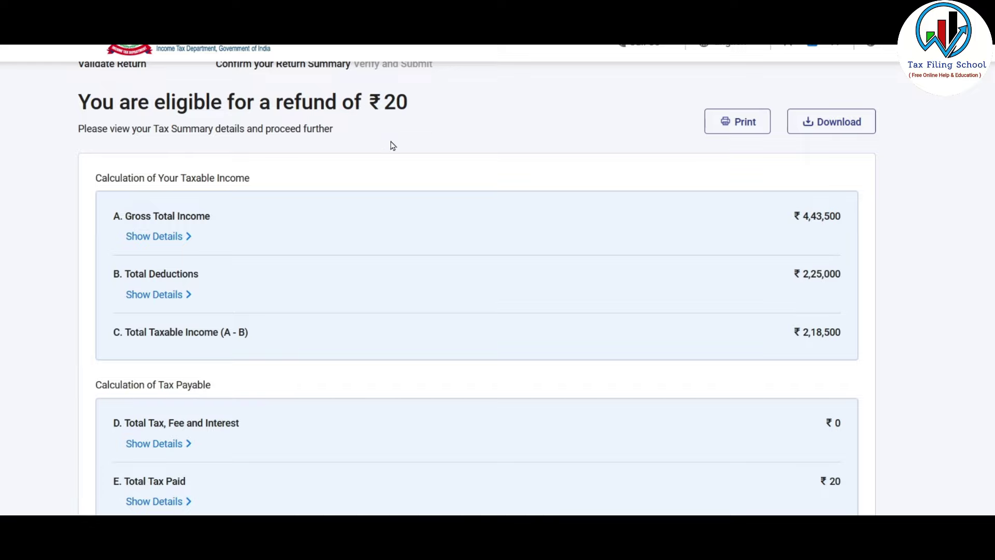
pyautogui.scroll(-3, 394, 96)
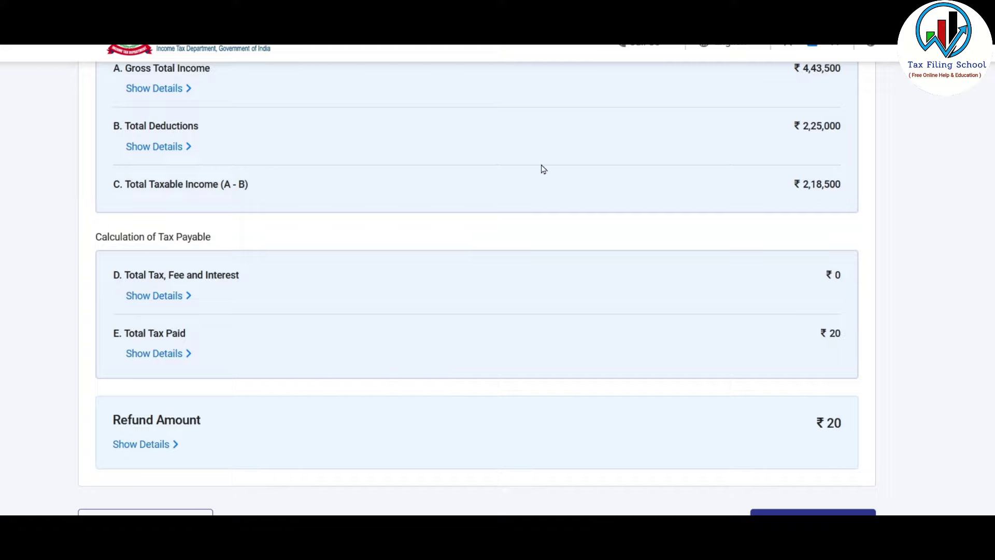
pyautogui.scroll(-2, 467, 174)
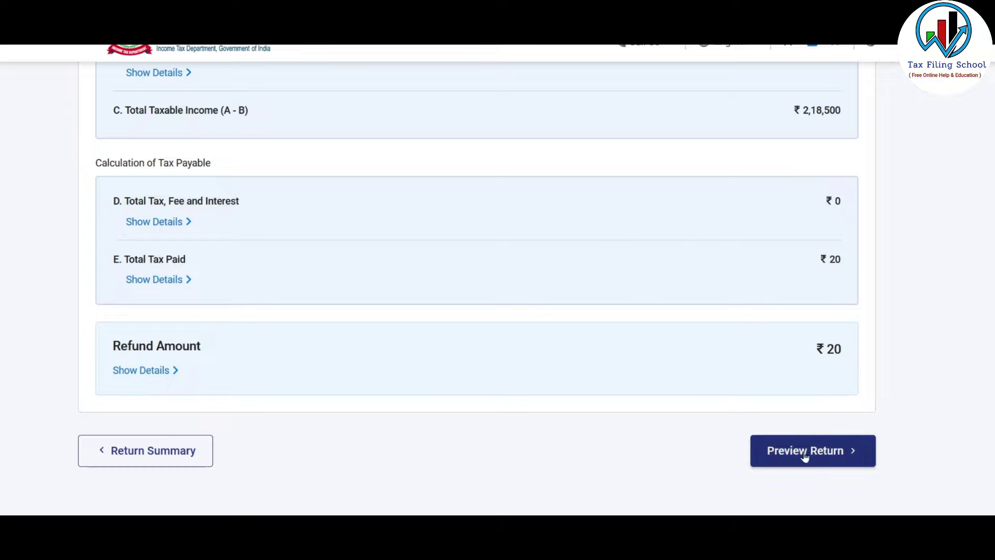
# - Preview the return, accept the self-declaration and send it for validation
pyautogui.click(836, 458)
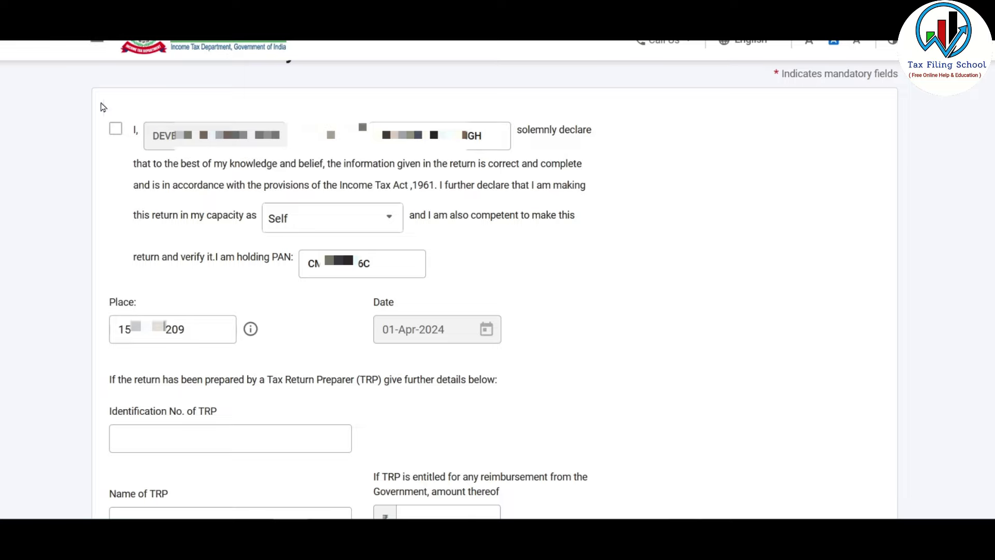
pyautogui.click(117, 134)
pyautogui.scroll(-5, 766, 411)
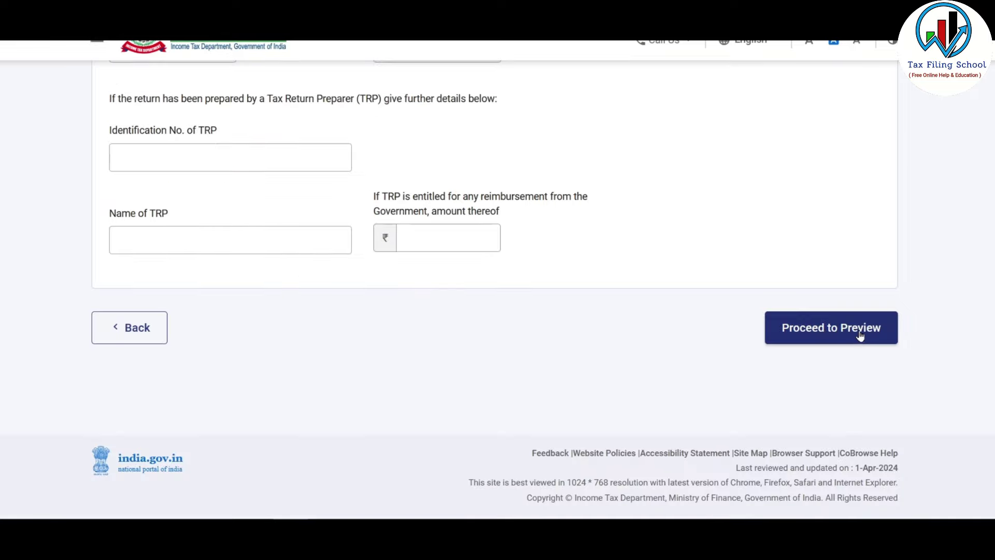
pyautogui.click(860, 336)
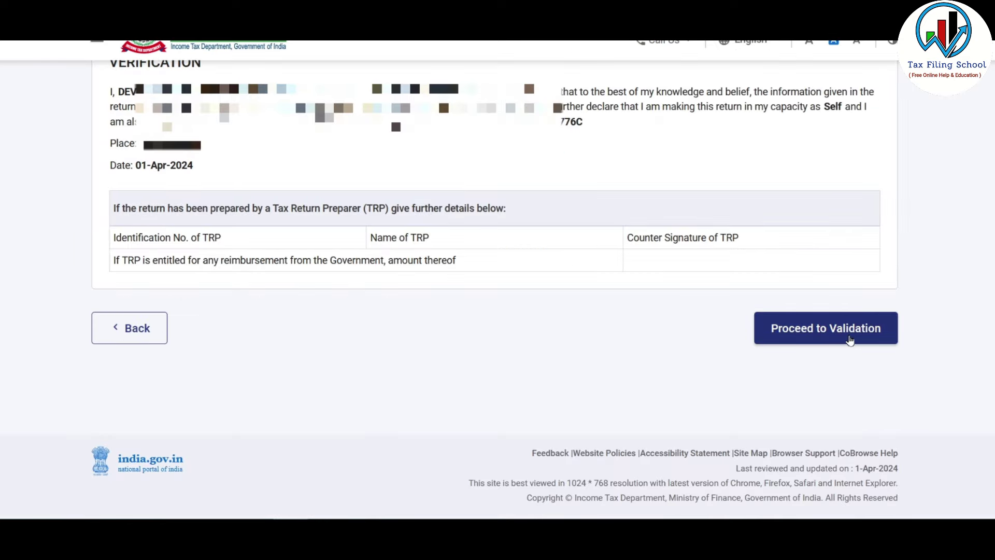
pyautogui.click(846, 334)
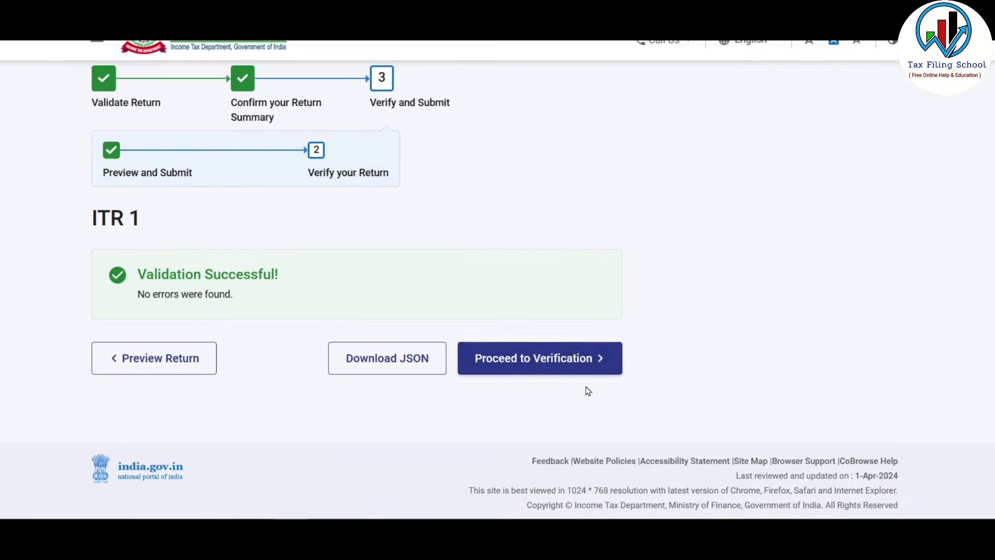
# - Choose e-Verify Now using OTP on the Aadhaar-registered mobile
pyautogui.click(581, 366)
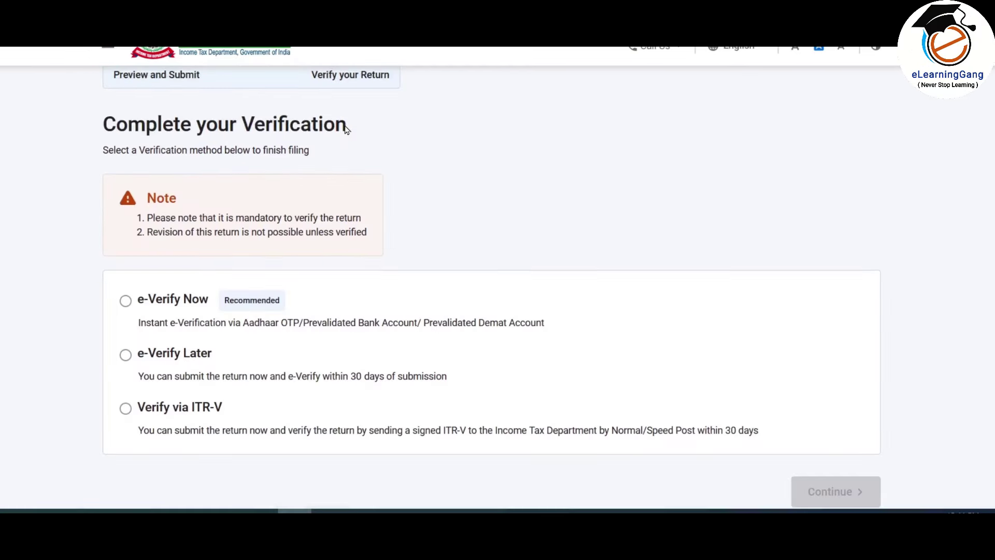
pyautogui.scroll(-2, 344, 129)
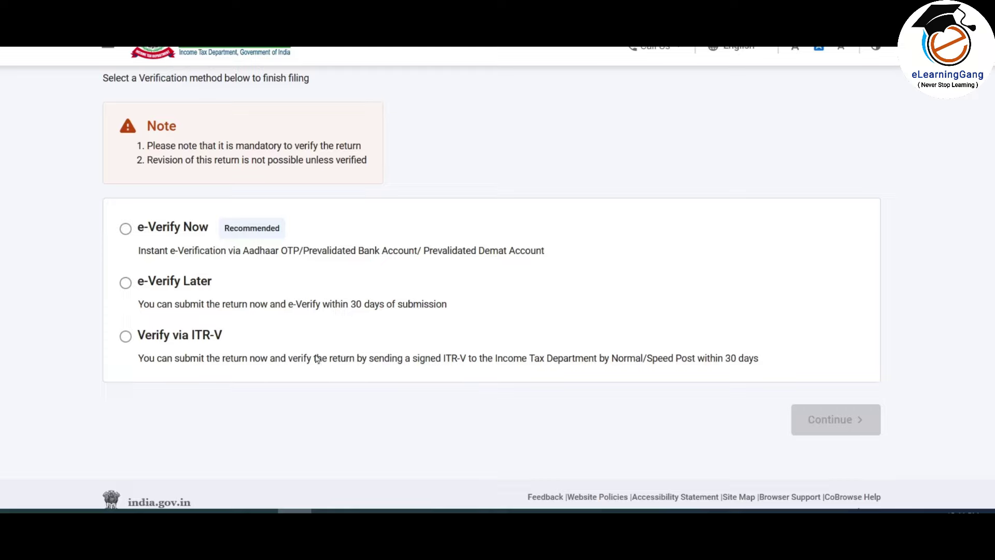
pyautogui.click(126, 229)
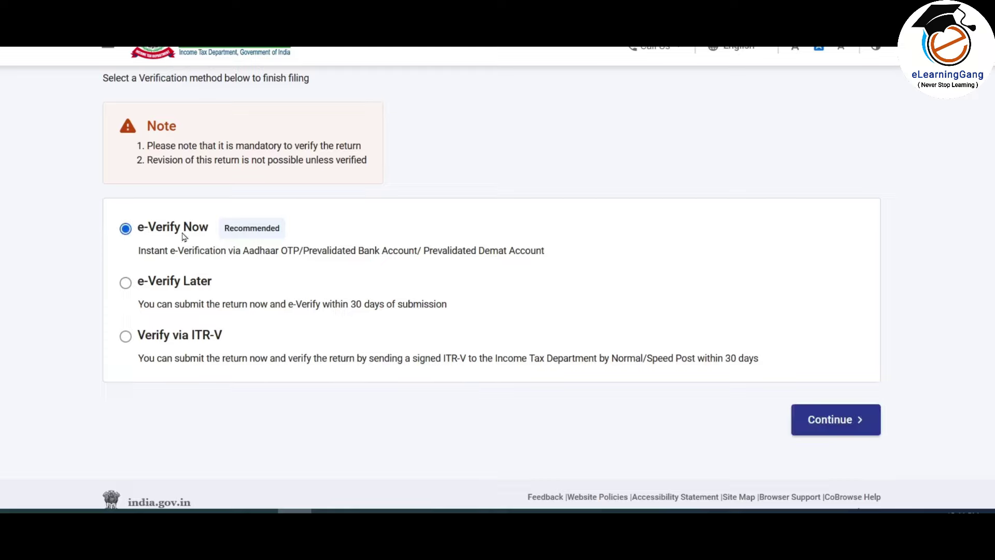
pyautogui.click(829, 419)
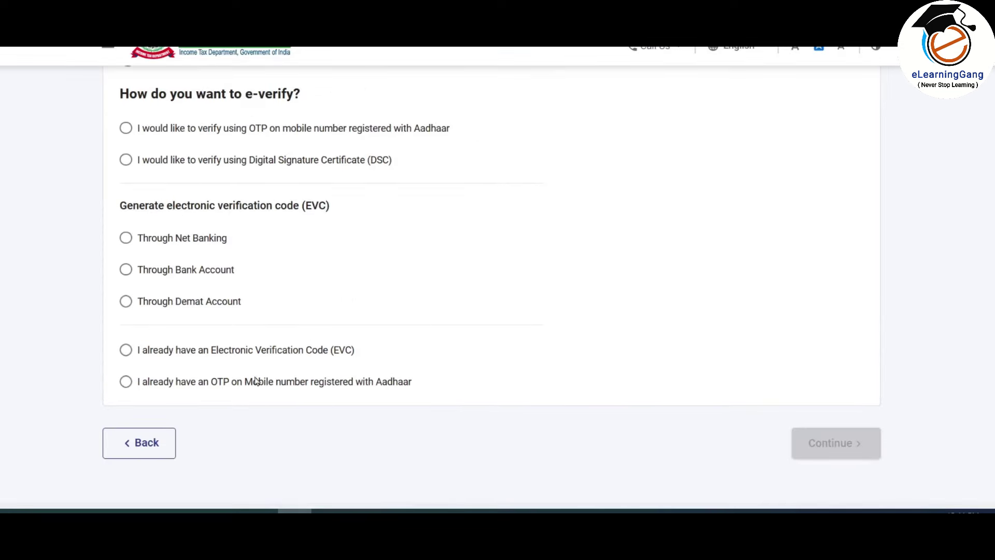
pyautogui.click(126, 129)
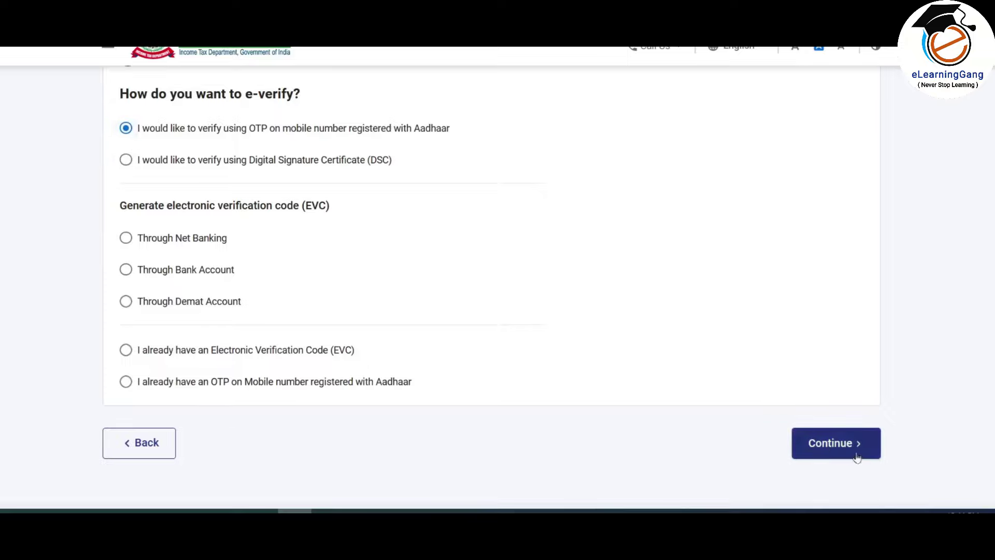
pyautogui.click(838, 445)
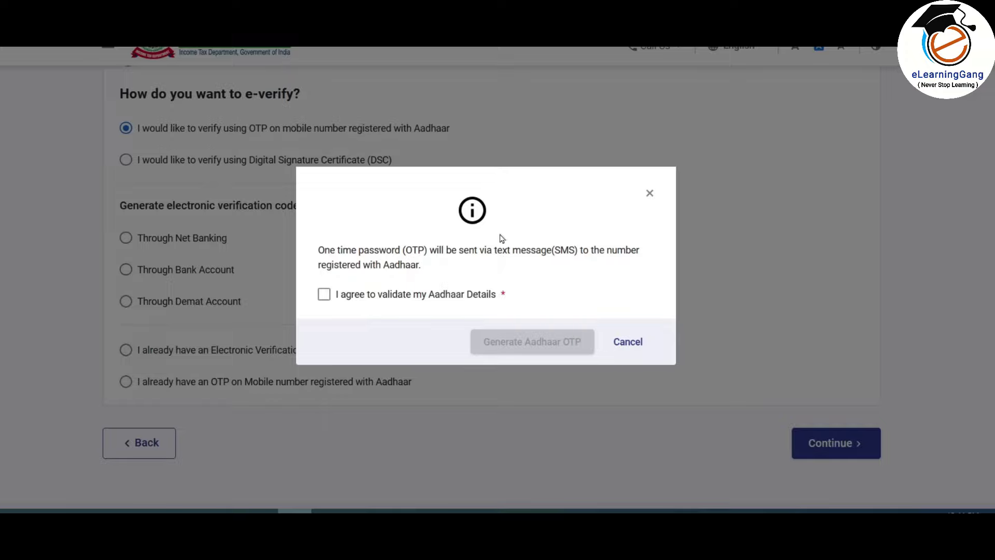
# - Validate the Aadhaar OTP, submit the verified return and download the filing receipt
pyautogui.click(324, 296)
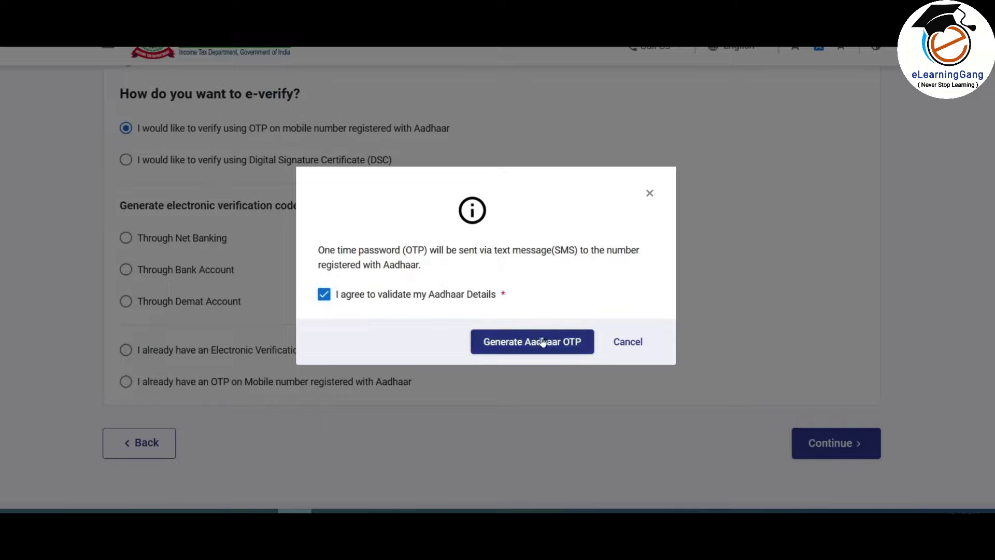
pyautogui.click(545, 346)
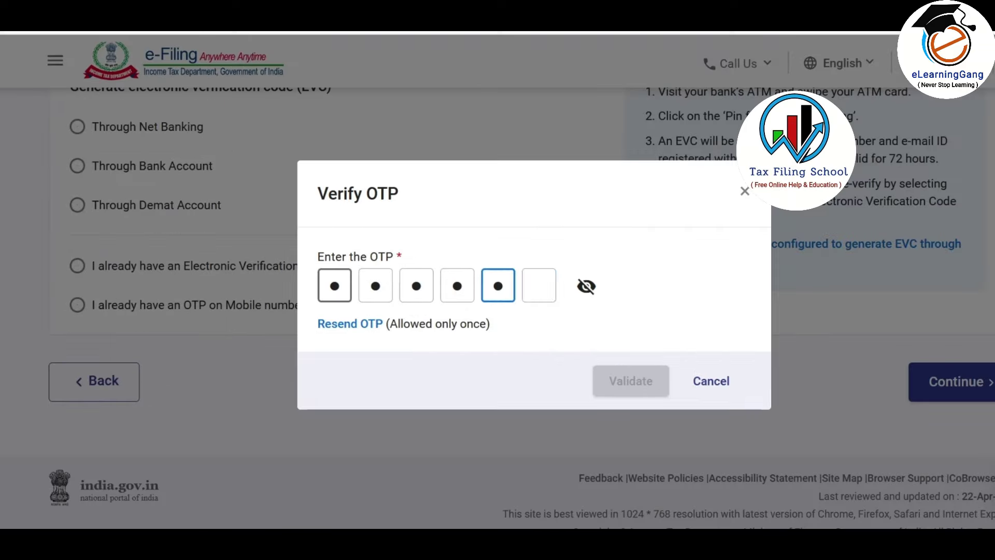
pyautogui.write('1')
pyautogui.click(636, 392)
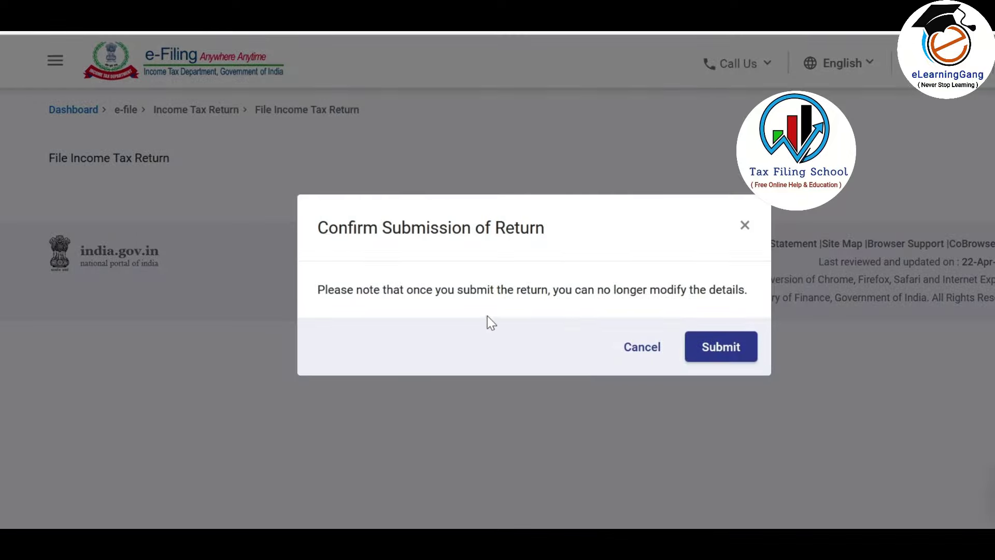
pyautogui.click(726, 351)
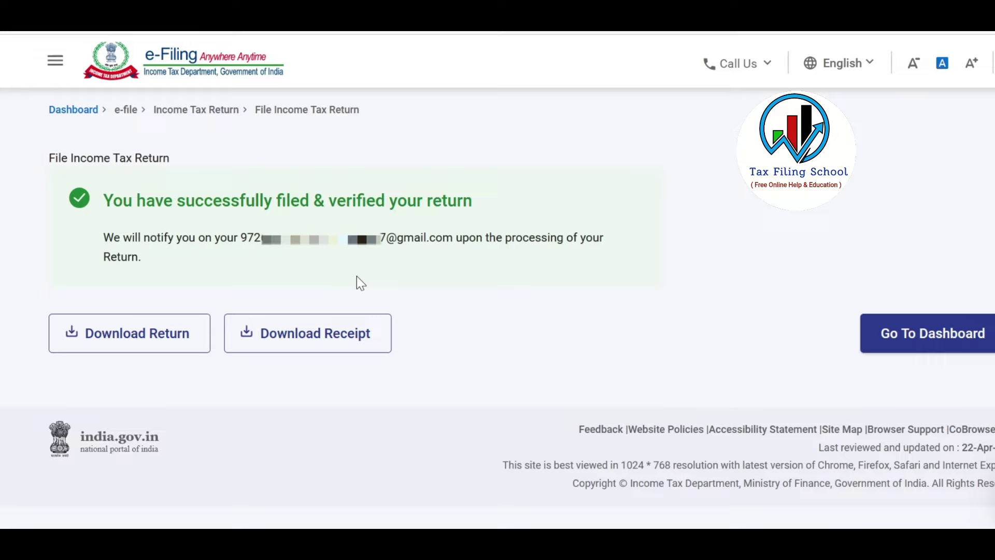
pyautogui.click(355, 351)
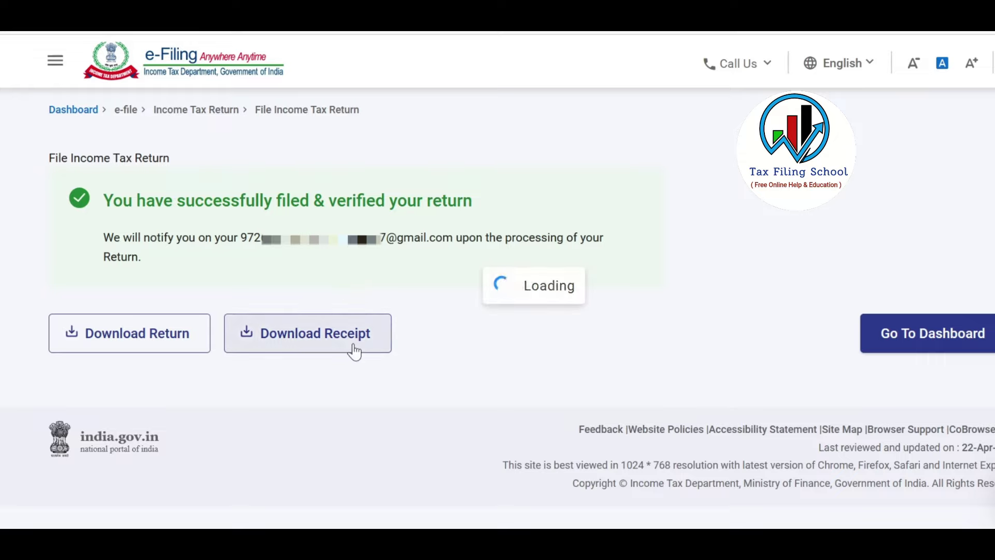